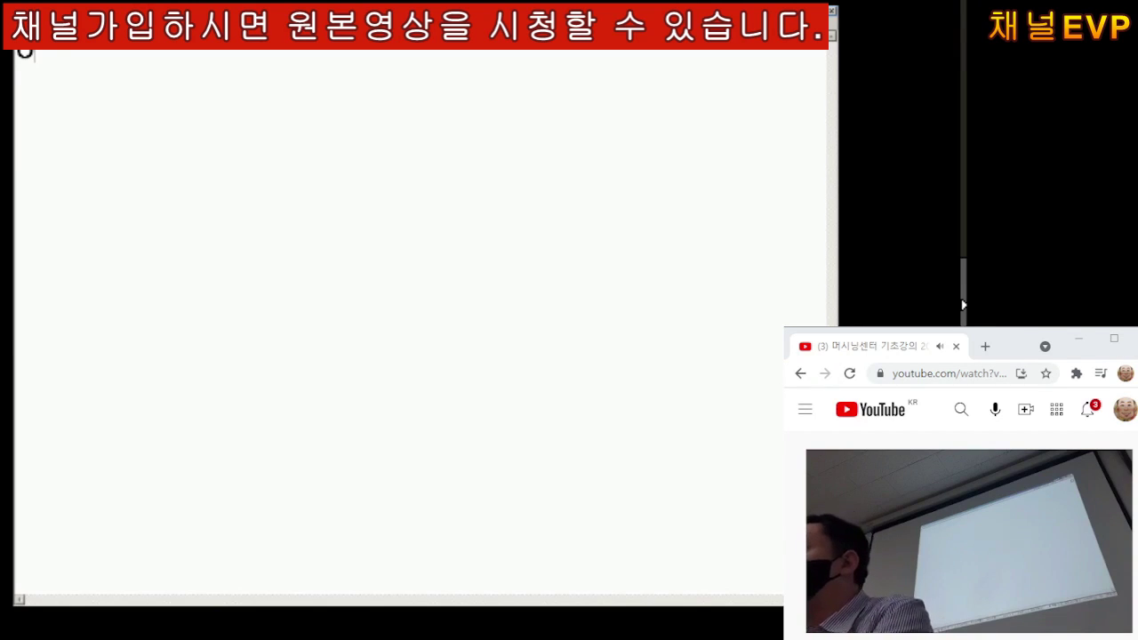
pyautogui.write('0005')
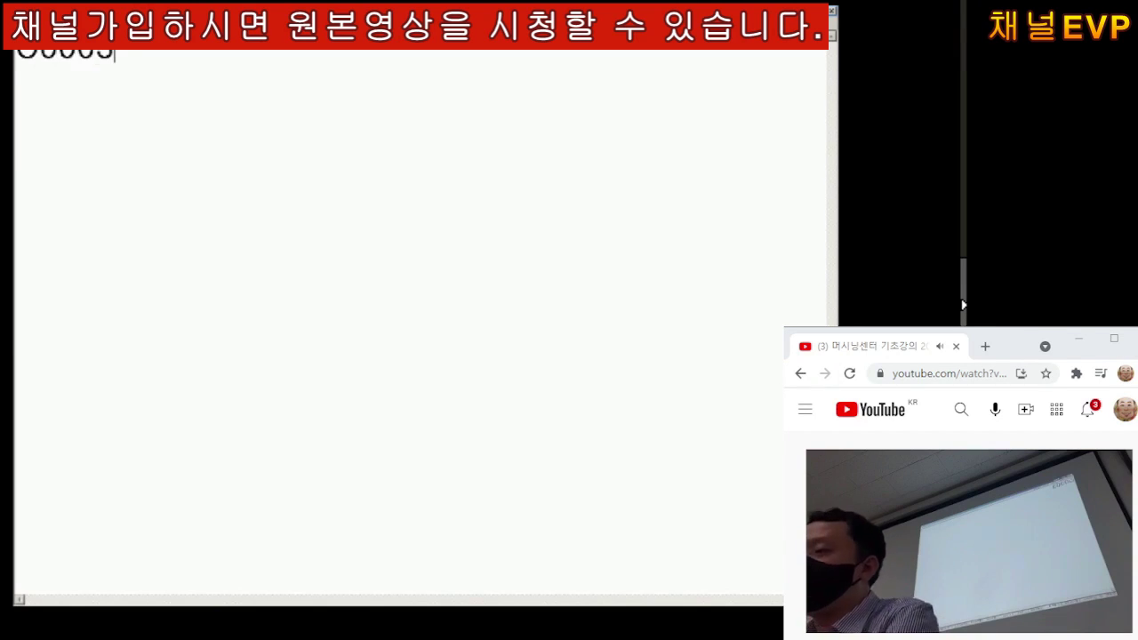
pyautogui.write('(2')
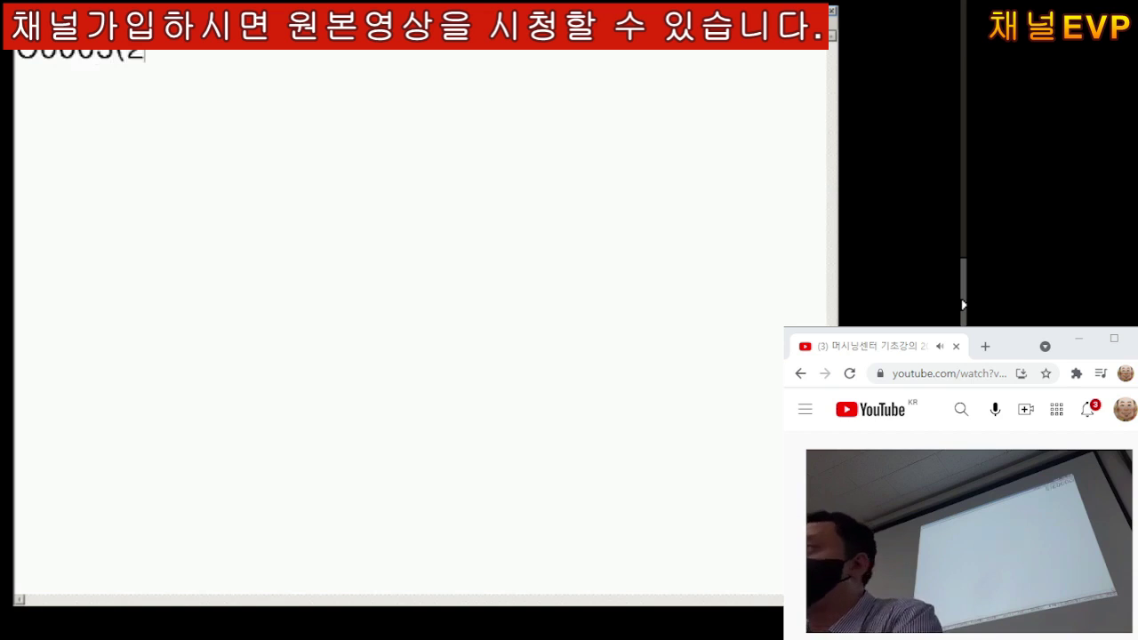
pyautogui.write('021-09-0')
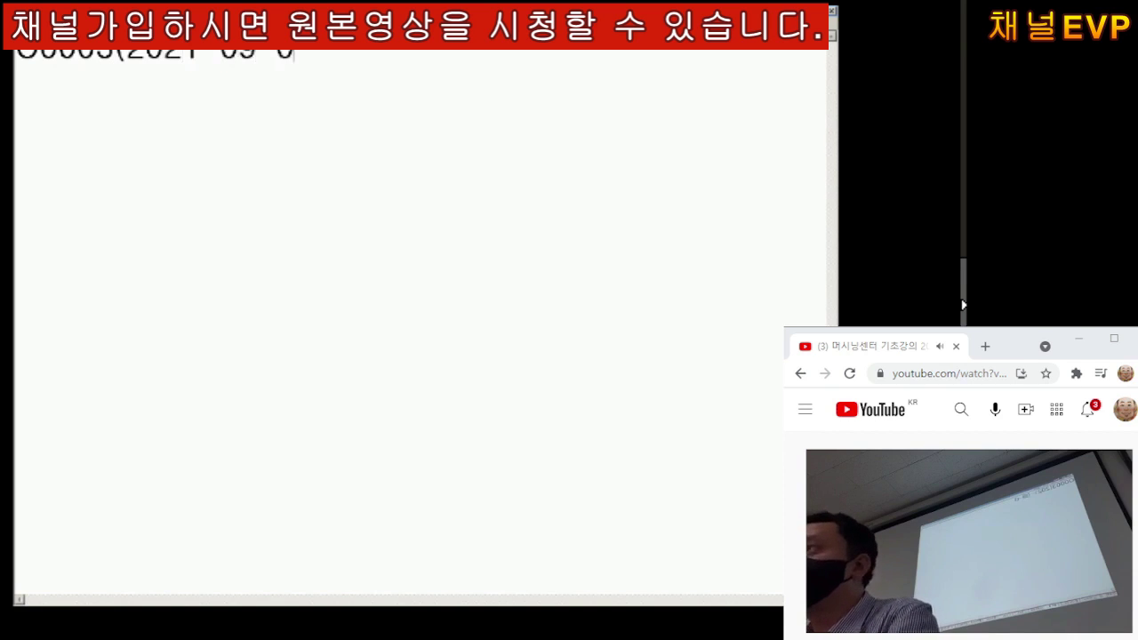
pyautogui.write('8-5)')
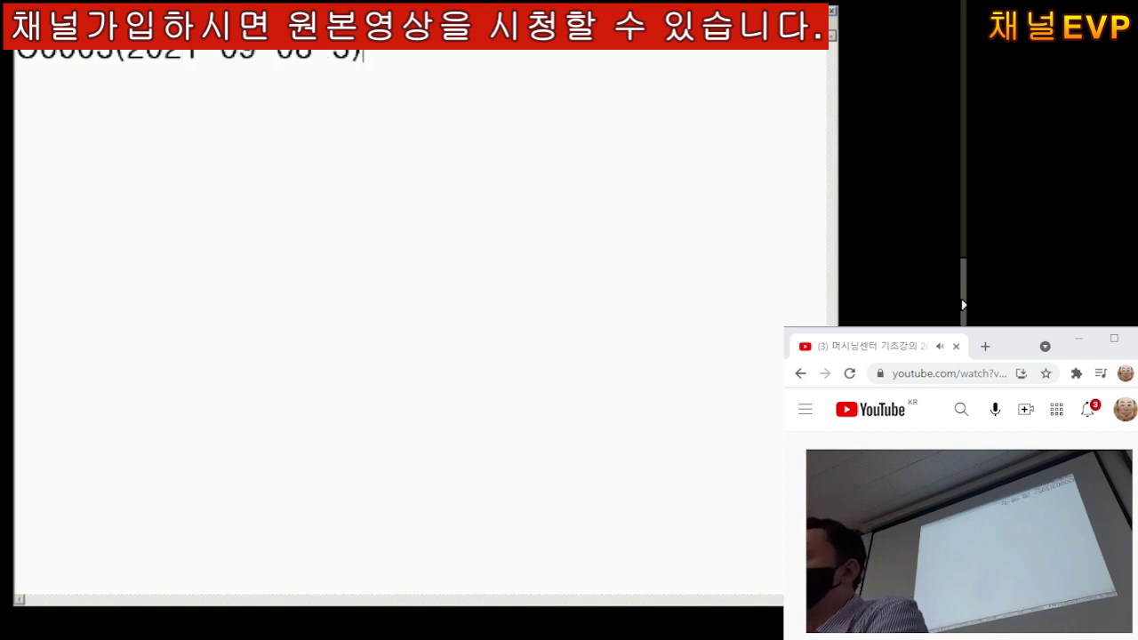
pyautogui.write(';')
pyautogui.press('Return')
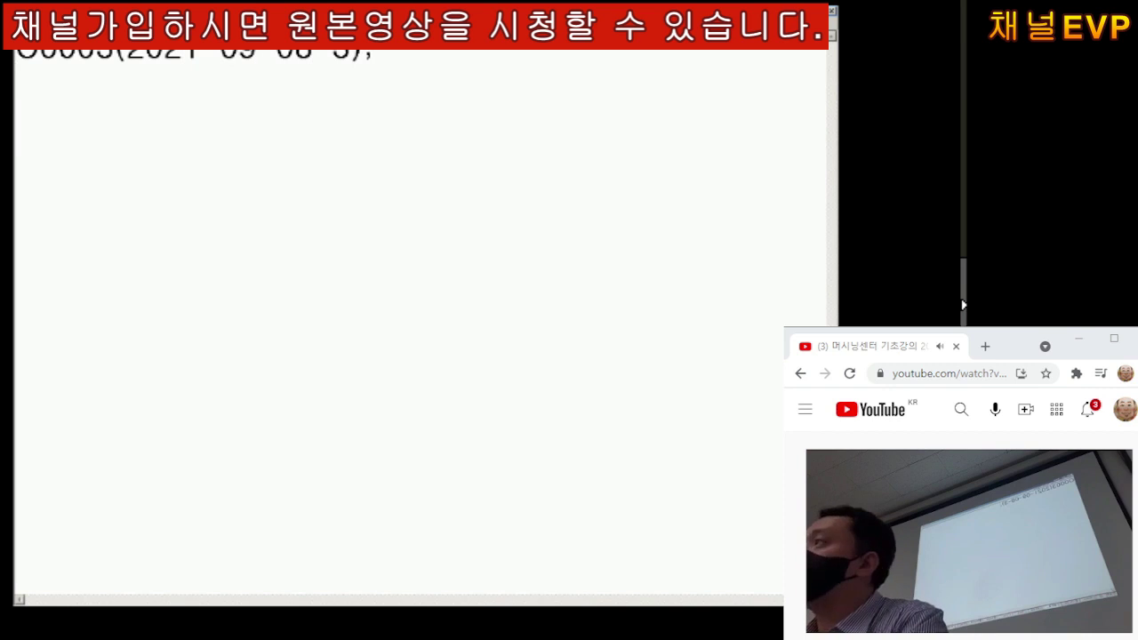
pyautogui.write('G40 G49 G80')
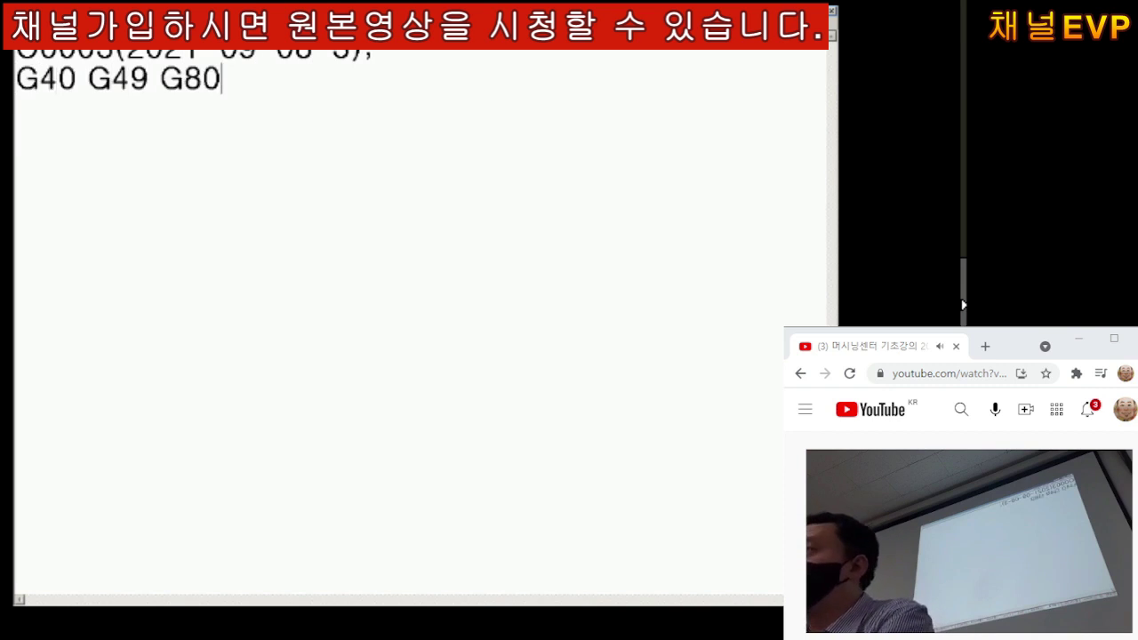
pyautogui.write(';')
pyautogui.press('Return')
# - Add the center-drill tool change line T01 M06;(센터드릴); and start a fresh line
pyautogui.write('T01 M')
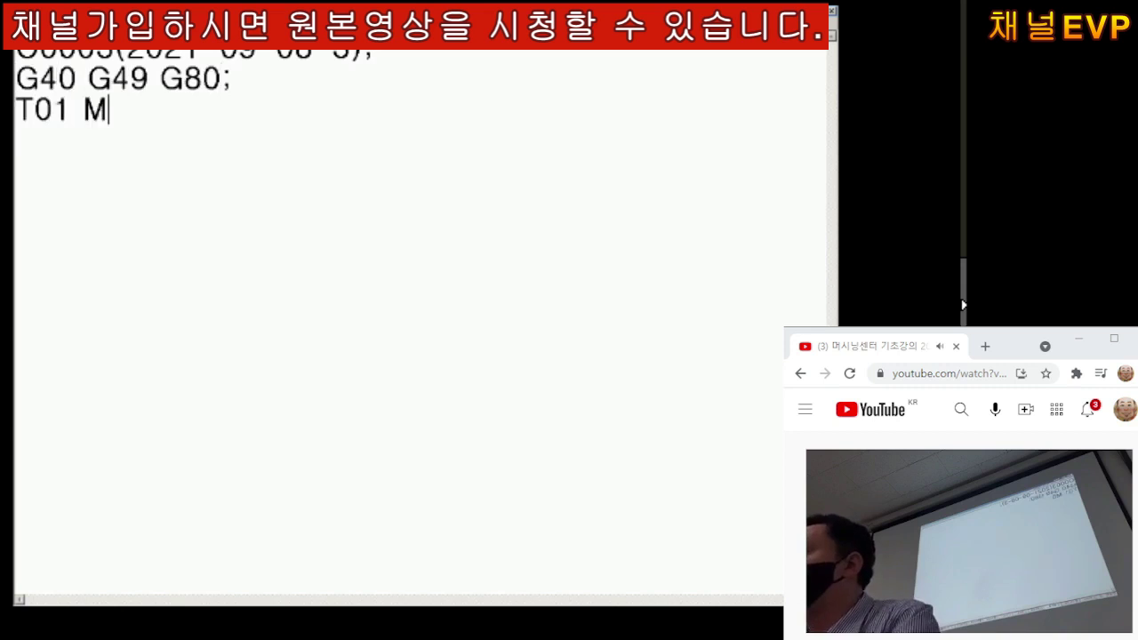
pyautogui.write('06L')
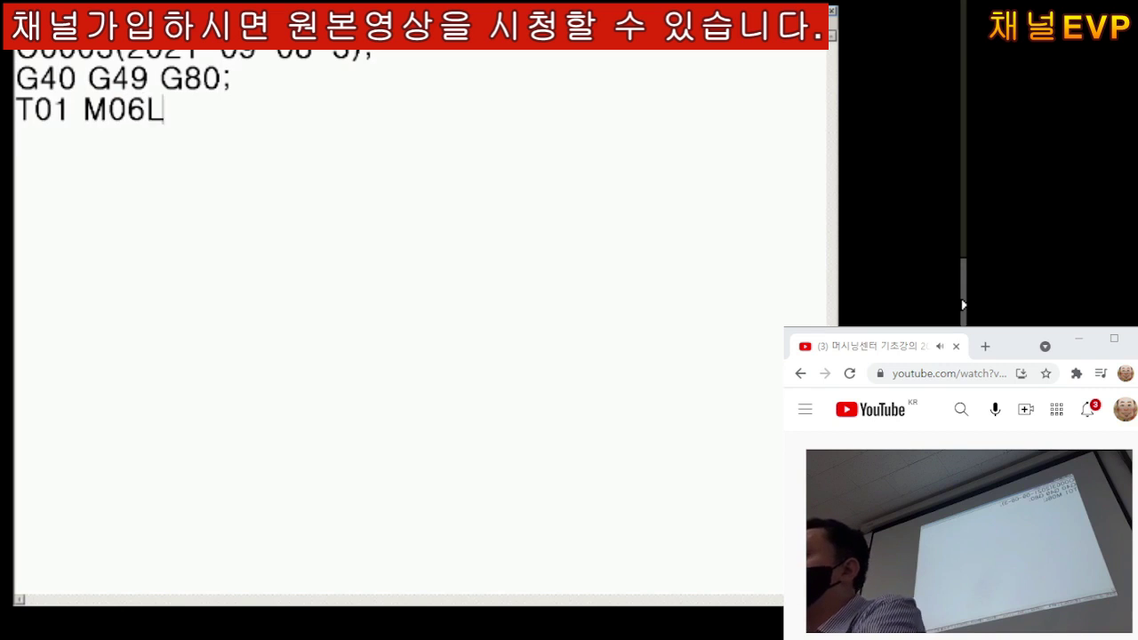
pyautogui.press('BackSpace')
pyautogui.write(';(ㅅ')
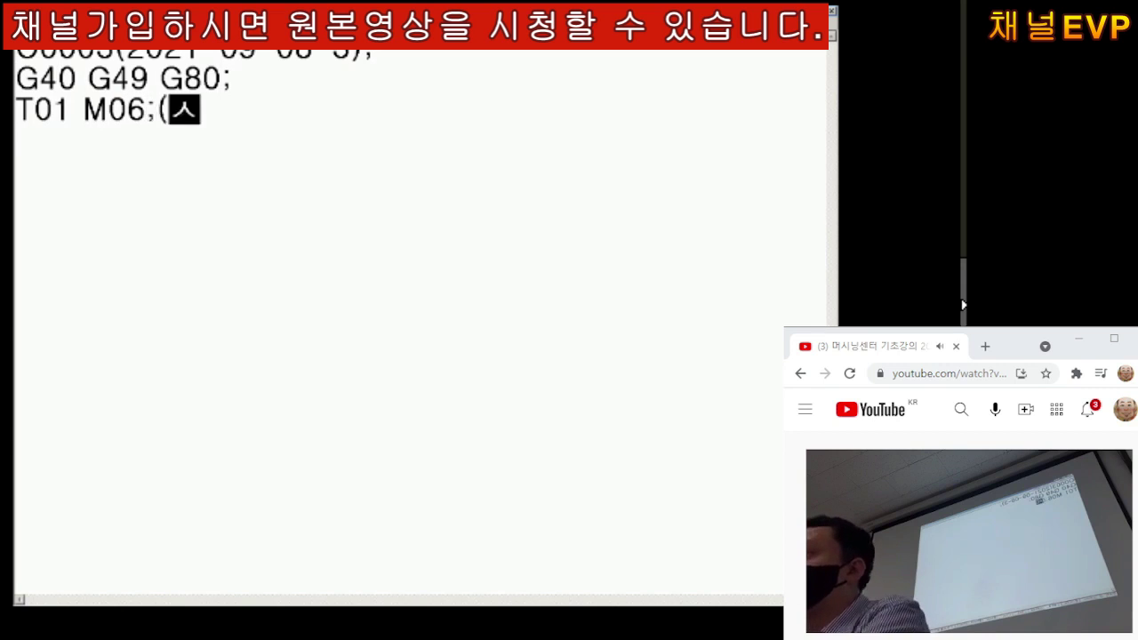
pyautogui.write('센터')
pyautogui.press('BackSpace')
pyautogui.press('BackSpace')
pyautogui.write('센')
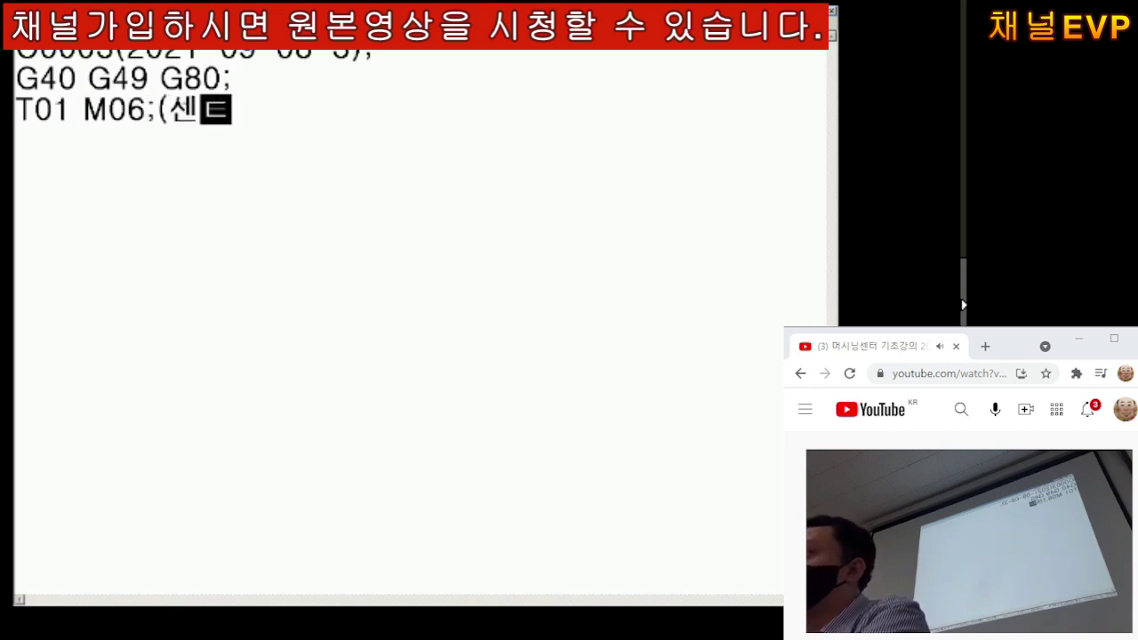
pyautogui.write('터드릴')
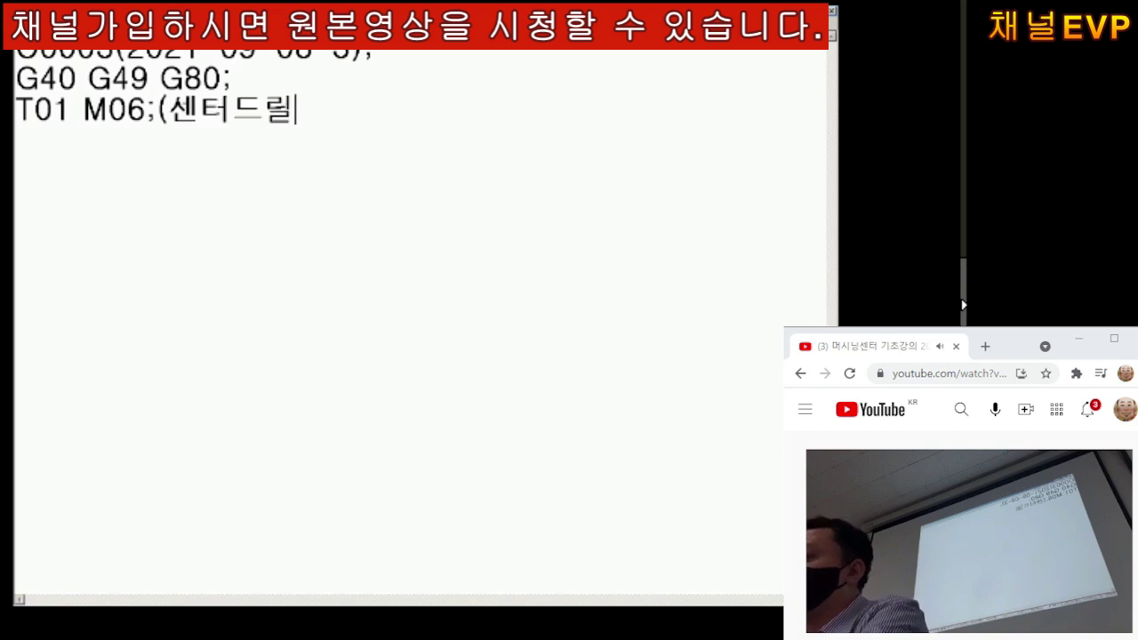
pyautogui.write(');')
pyautogui.press('Return')
pyautogui.write('ㄴ')
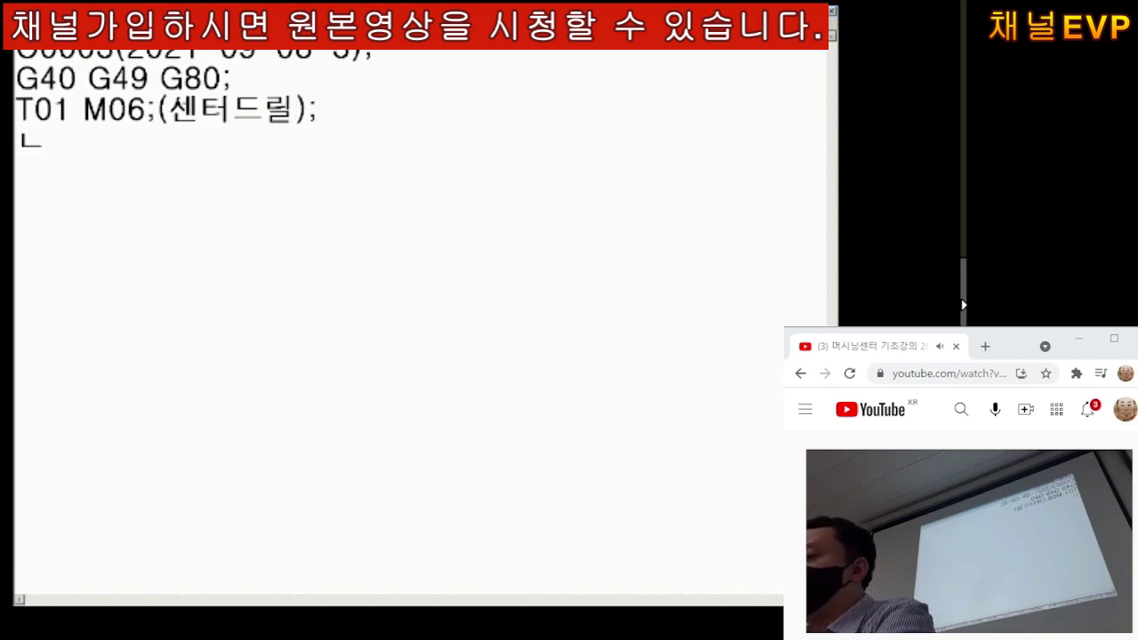
pyautogui.press('BackSpace')
# - Add the S1000 M03; spindle line and begin the G54 G90 G00 X15. Y line
pyautogui.write('S1000')
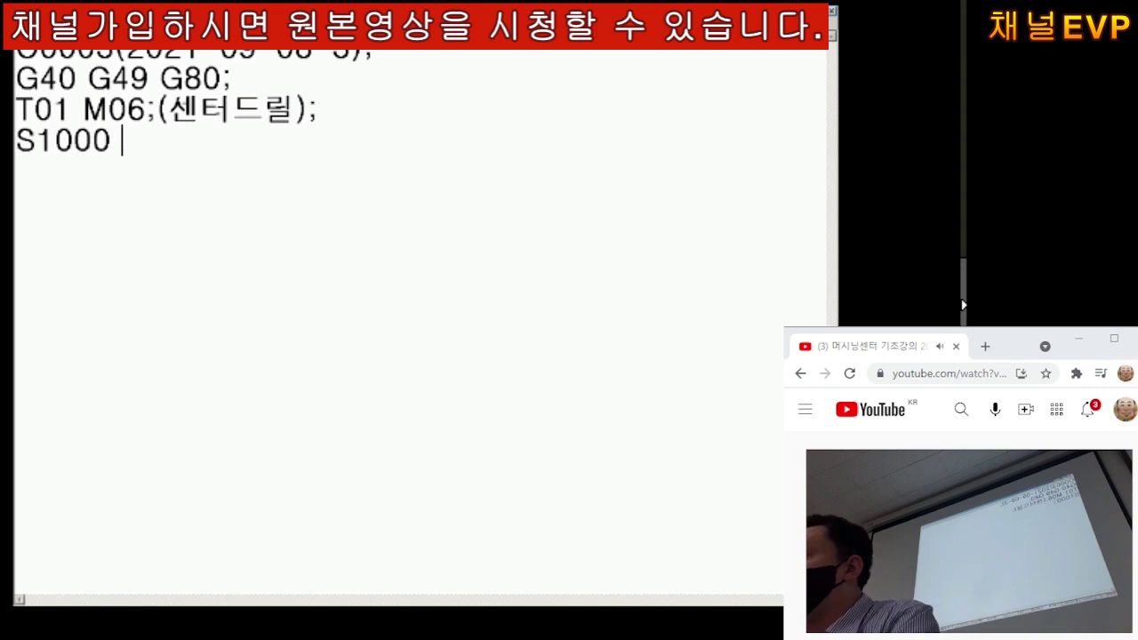
pyautogui.write(' M03;')
pyautogui.press('Return')
pyautogui.write('G5')
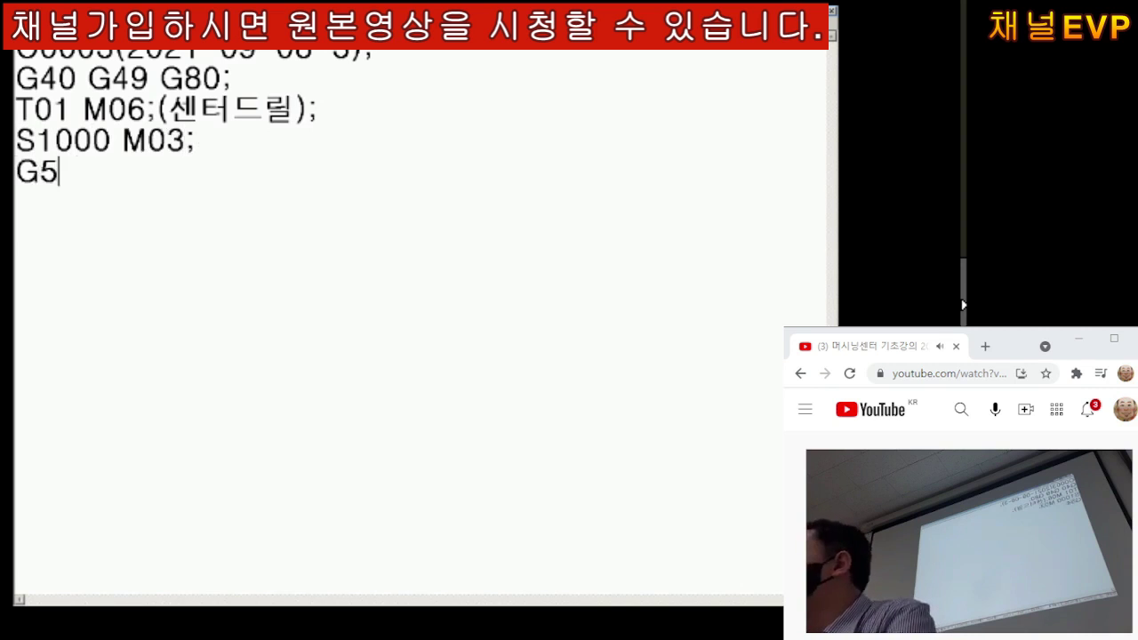
pyautogui.write('4 G90 G00 X')
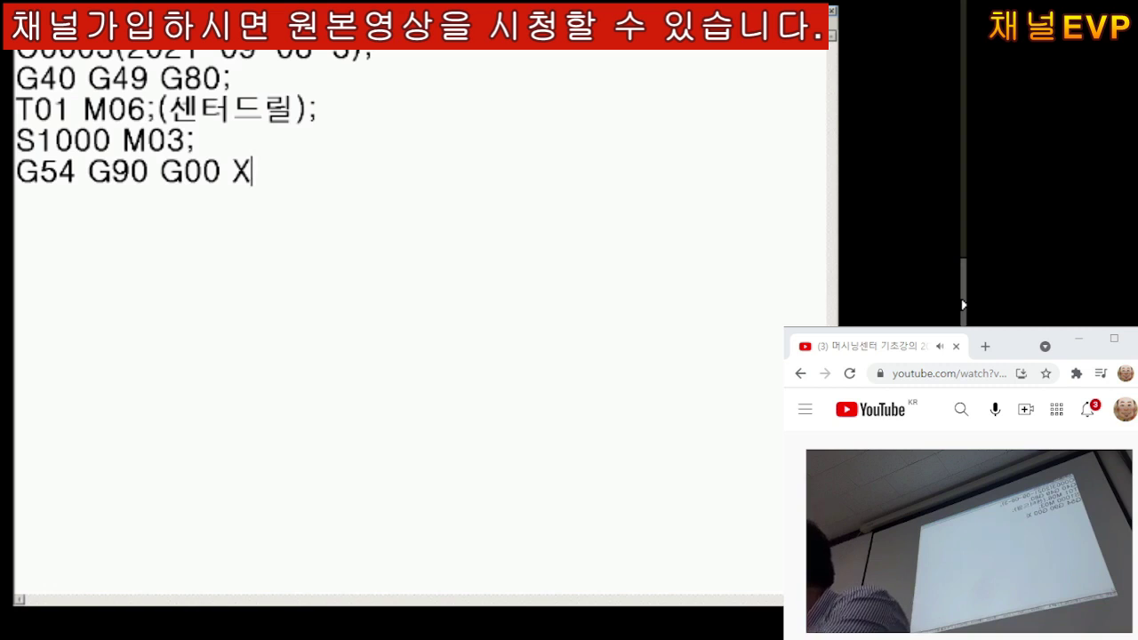
pyautogui.write('1')
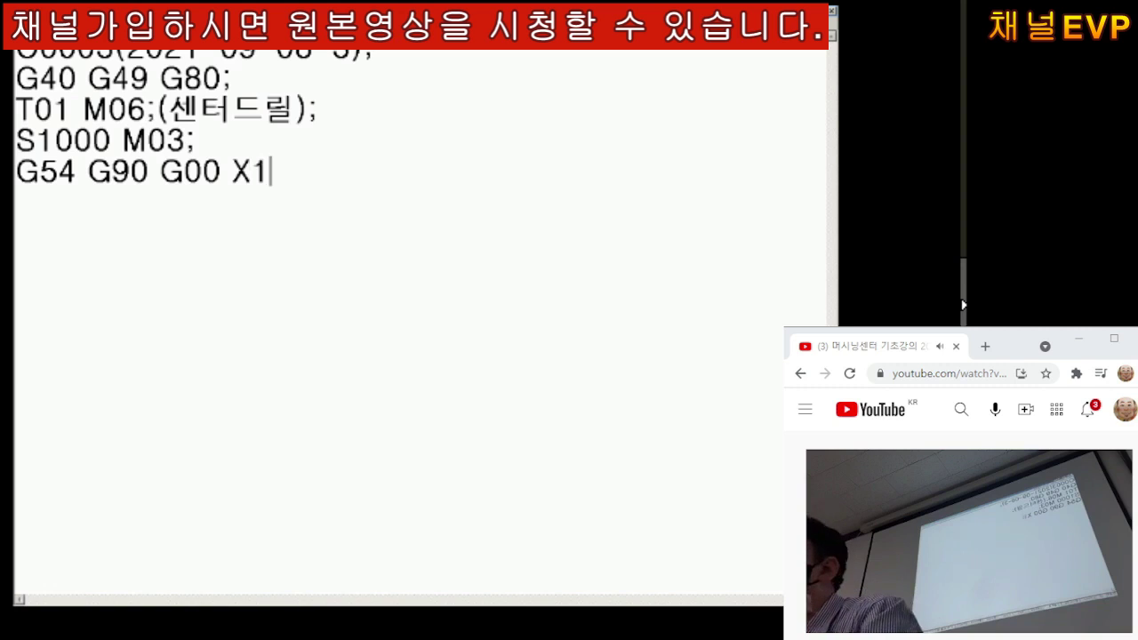
pyautogui.write('5. Y')
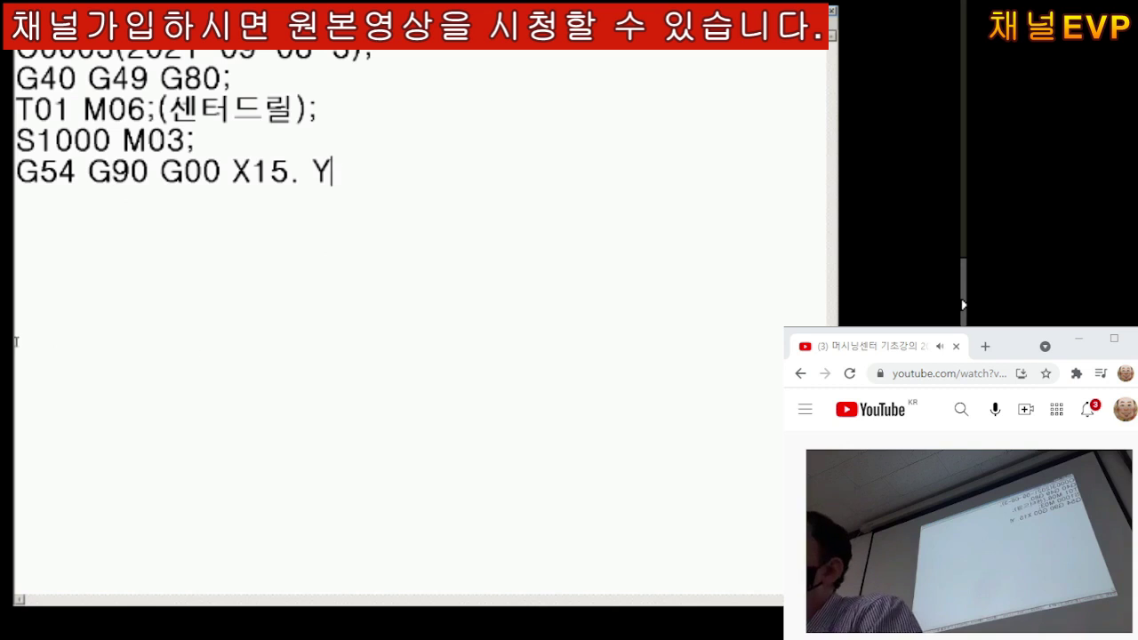
pyautogui.hotkey('alt', 'Tab')
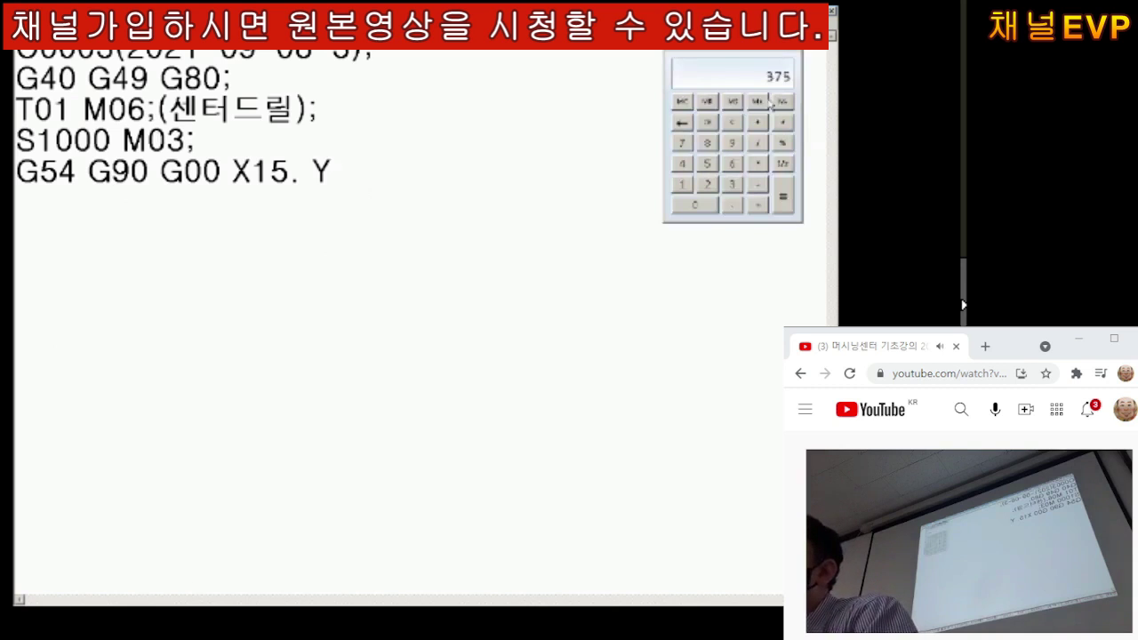
# - Compute 120 − 17 − 88 = 15 in Calculator for the Y coordinate, then return to Notepad
pyautogui.press('Escape')
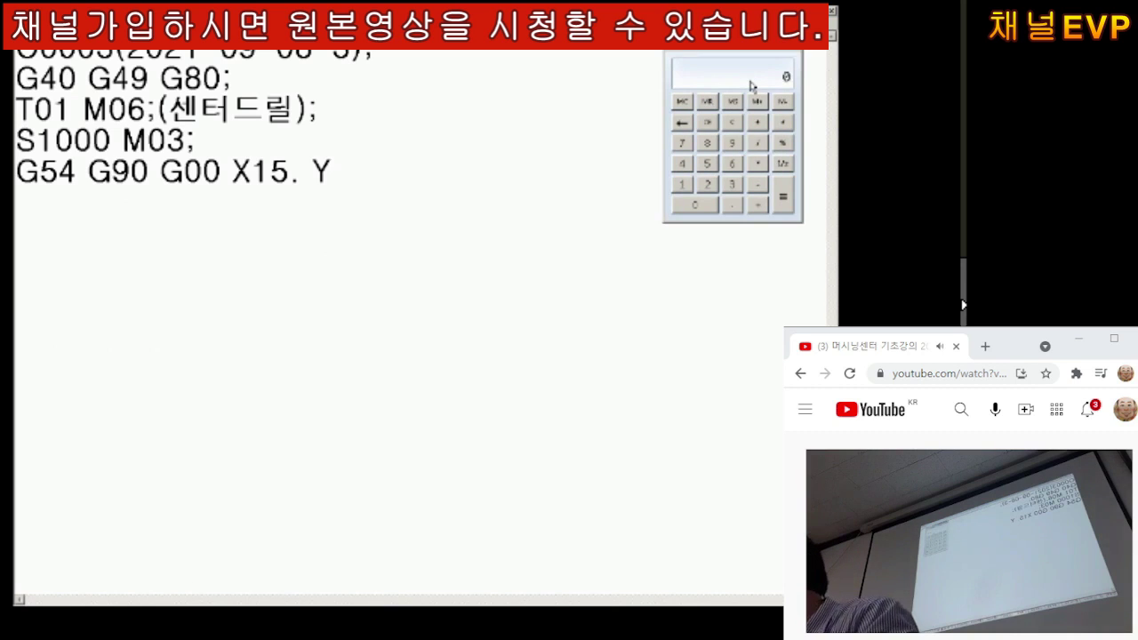
pyautogui.write('20 ')
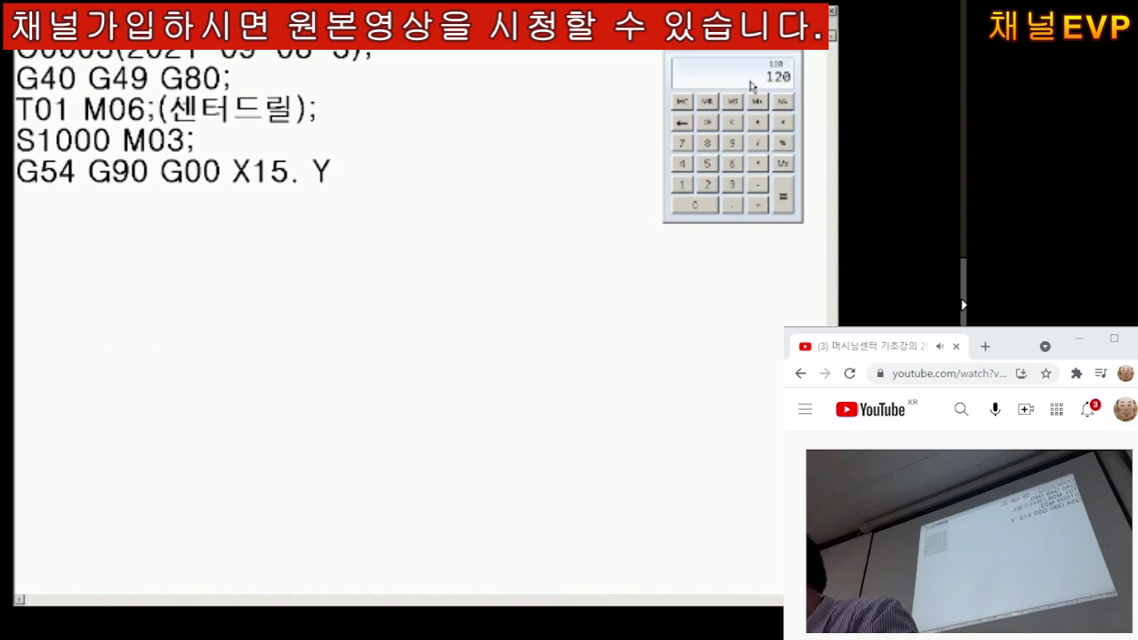
pyautogui.write('17')
pyautogui.press('-')
pyautogui.write('88')
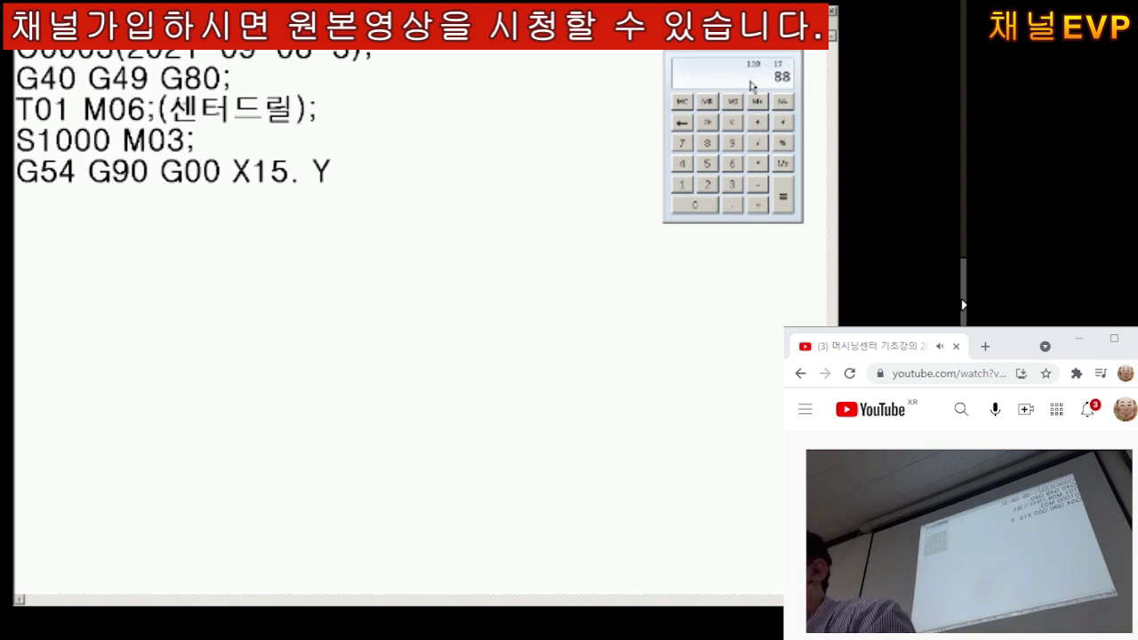
pyautogui.press('Return')
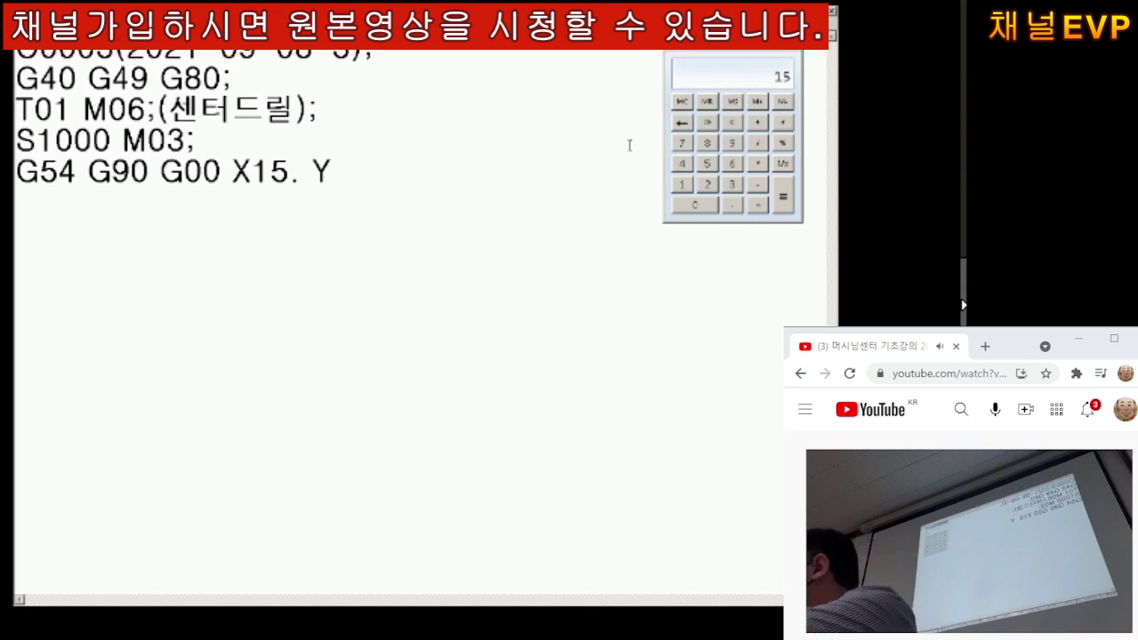
pyautogui.click(353, 182)
# - Finish Y15.; and add the G43 H01 Z10.; and G99; lines
pyautogui.write('15.')
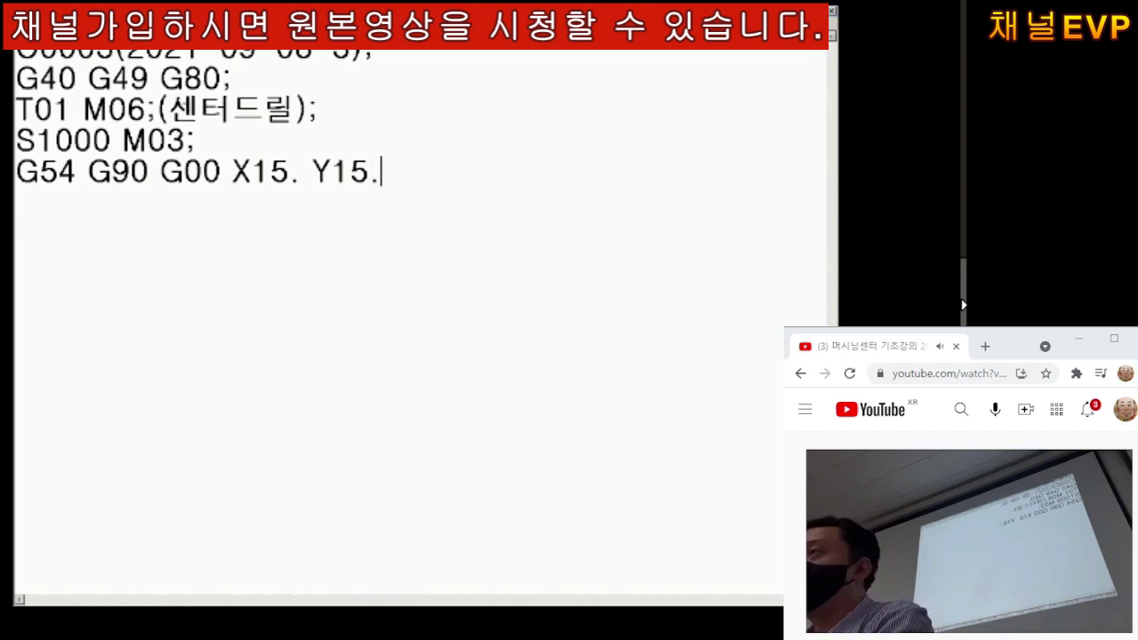
pyautogui.write(';')
pyautogui.press('Return')
pyautogui.write('G43 H0')
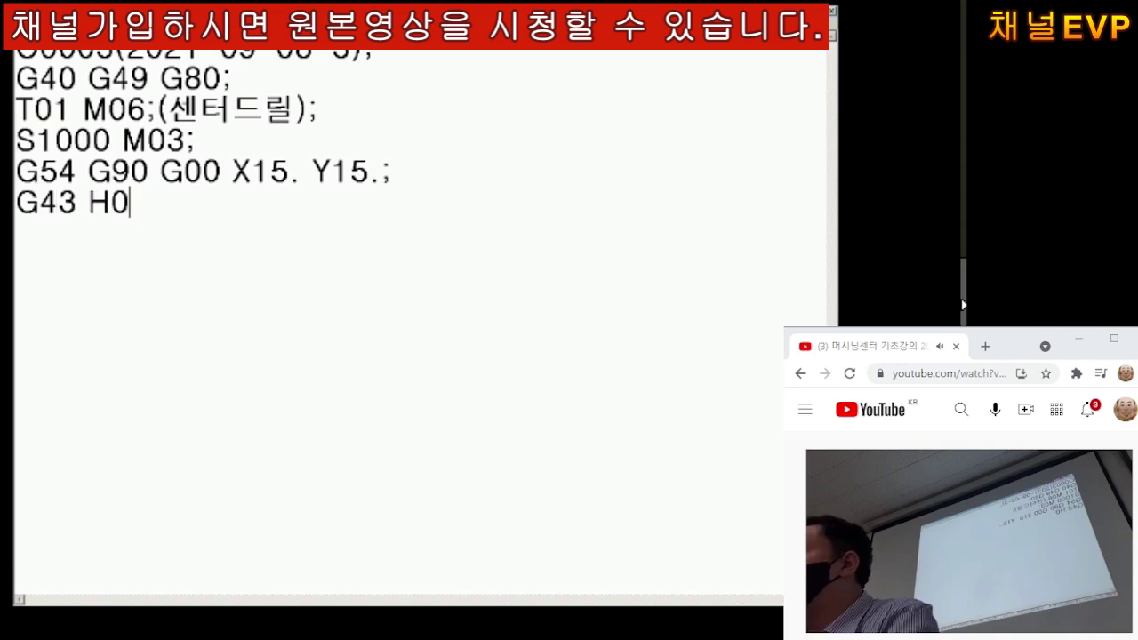
pyautogui.write('1 Z10.;')
pyautogui.press('Return')
pyautogui.write('G99')
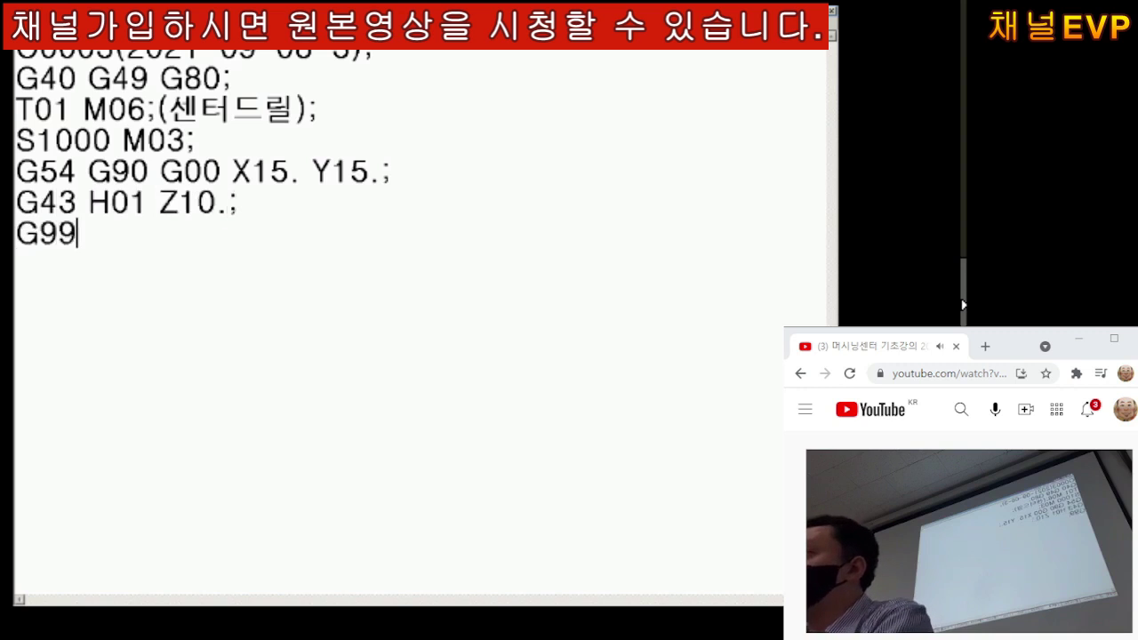
pyautogui.write(';P')
pyautogui.press('BackSpace')
pyautogui.press('Return')
# - Write the drilling cycle line G81 (X15. Y15.) Z-3. R5. F100 M08;
pyautogui.write('G81 X')
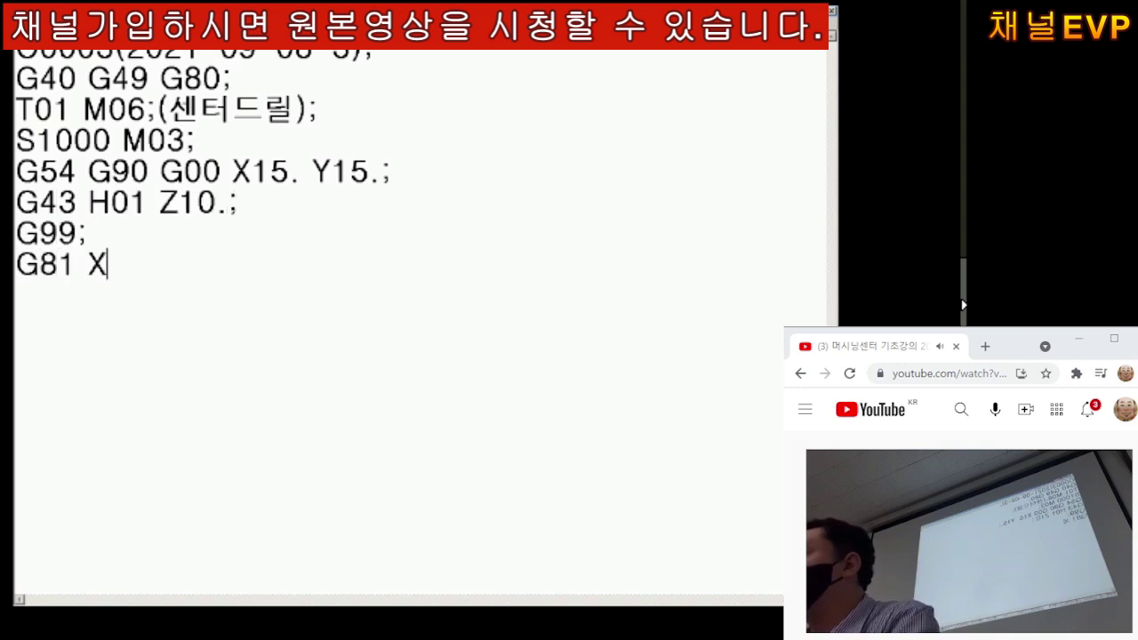
pyautogui.write('15. Y15.')
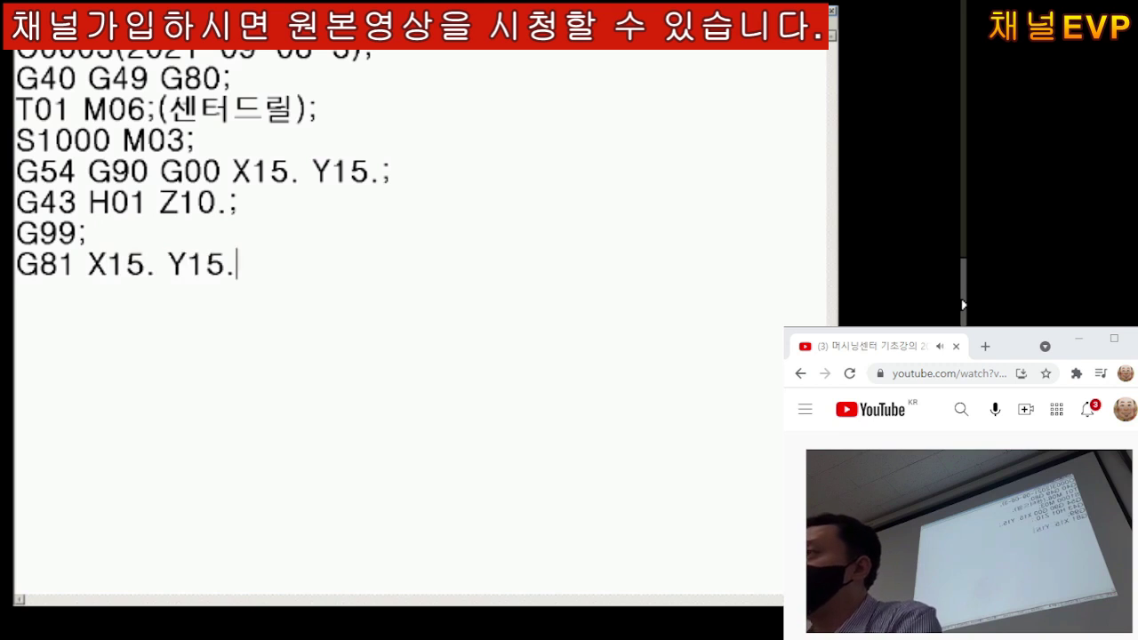
pyautogui.press('Left')
pyautogui.press('Left')
pyautogui.press('Left')
pyautogui.press('Left')
pyautogui.press('Left')
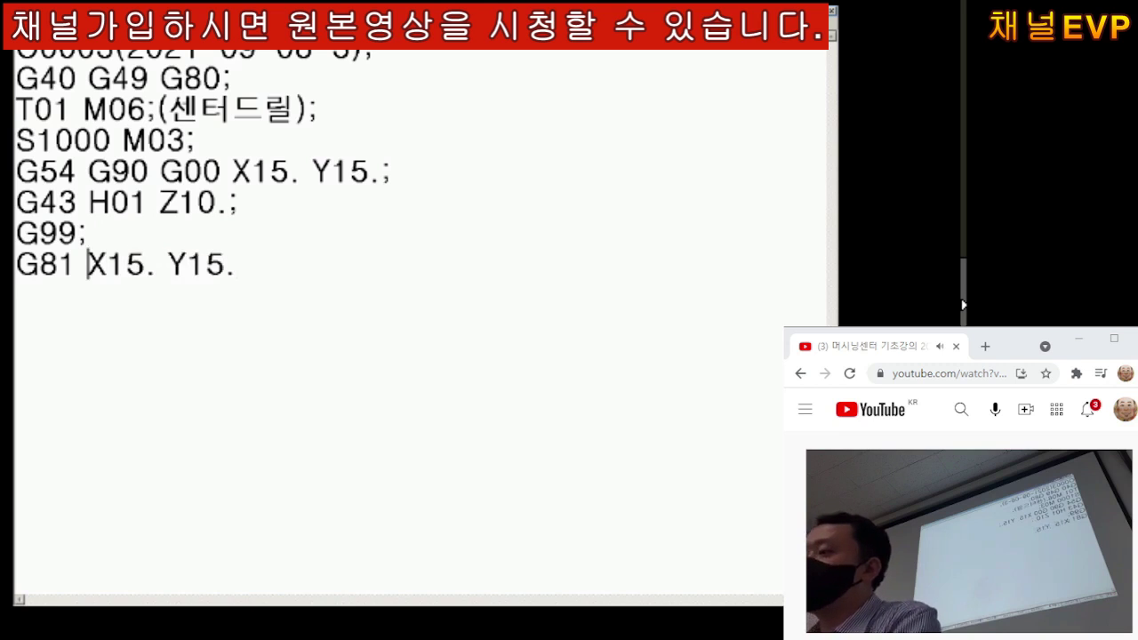
pyautogui.write('(')
pyautogui.press('Right')
pyautogui.press('Right')
pyautogui.press('Right')
pyautogui.press('Right')
pyautogui.press('Right')
pyautogui.press('Right')
pyautogui.press('Right')
pyautogui.press('Right')
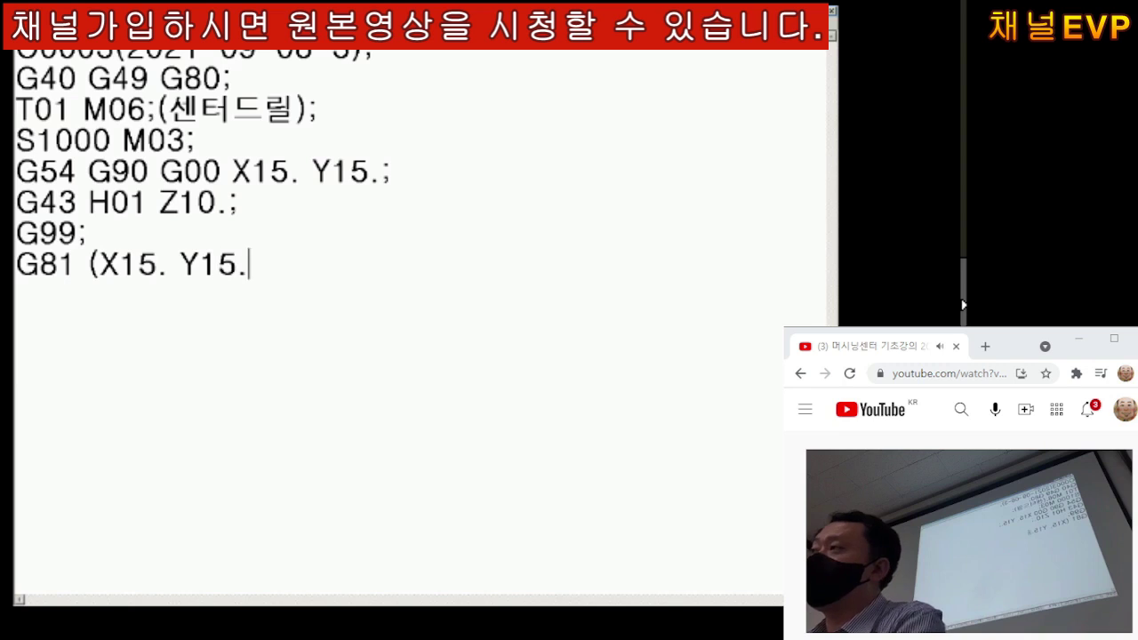
pyautogui.write(') Z-3. ')
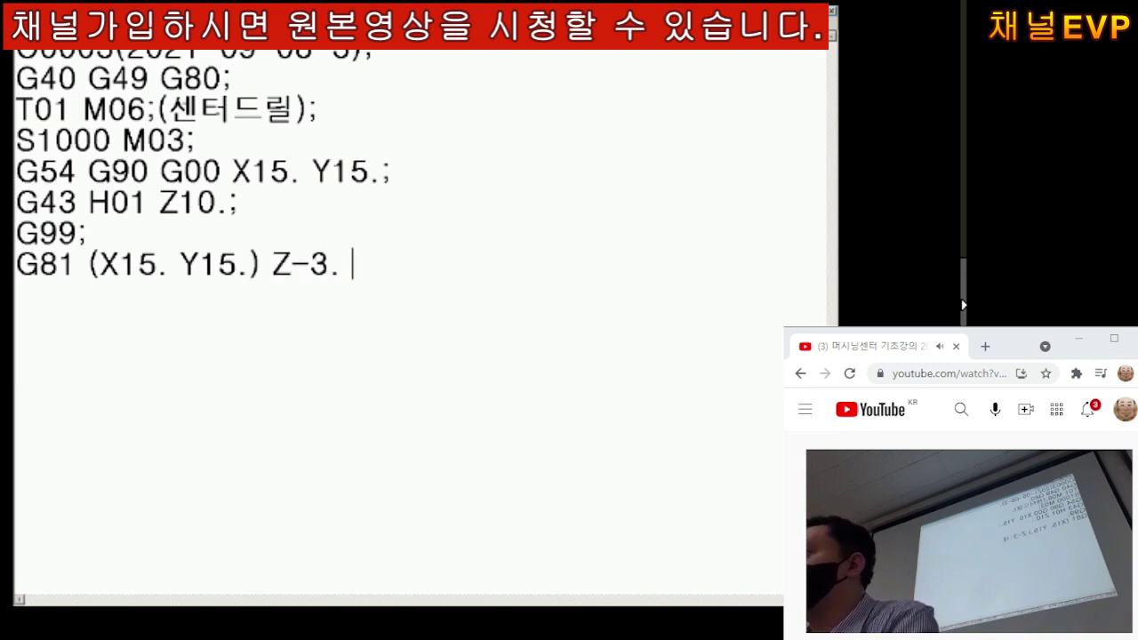
pyautogui.write('R5. F100 ')
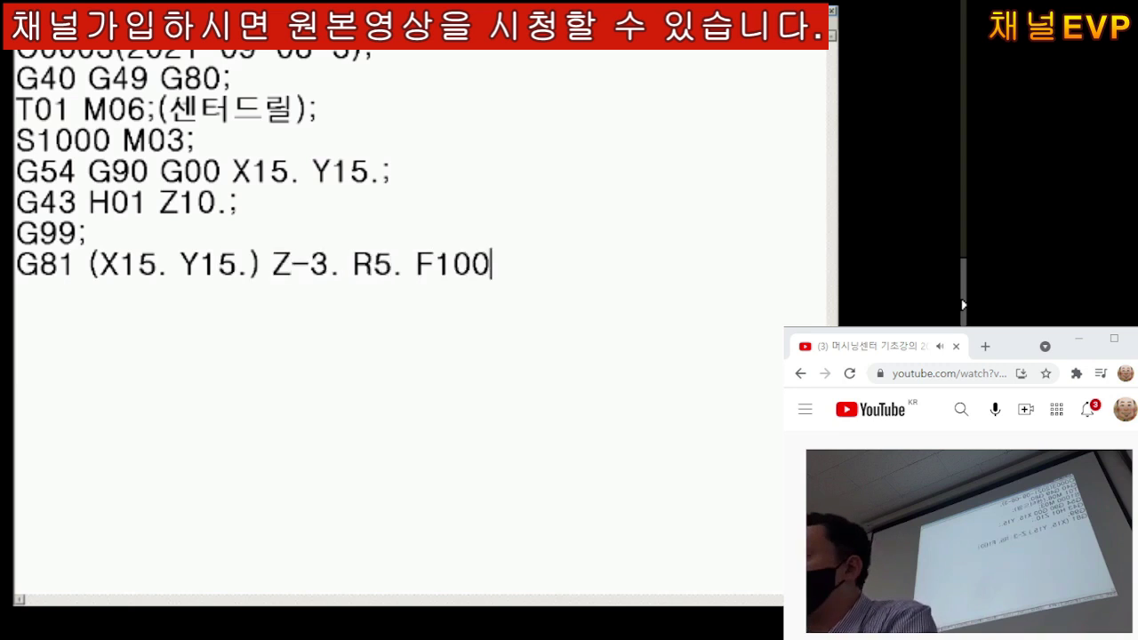
pyautogui.write('M08;')
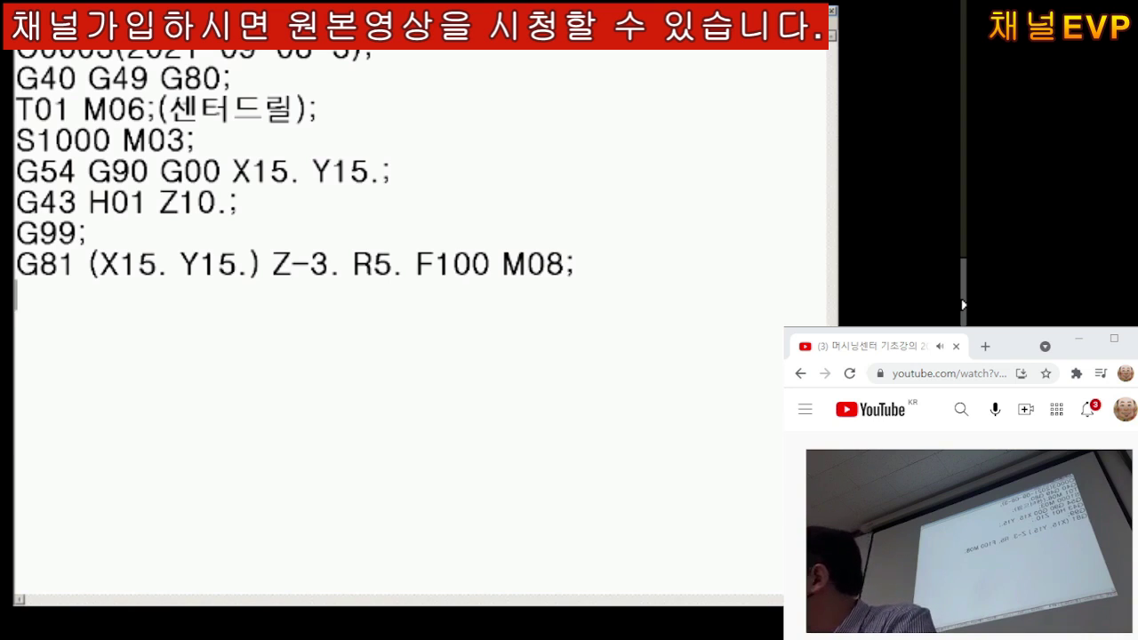
# - List hole positions X32.5;, X80.; and X112.5; on separate lines below the G81 line
pyautogui.write('X32.5;')
pyautogui.press('Return')
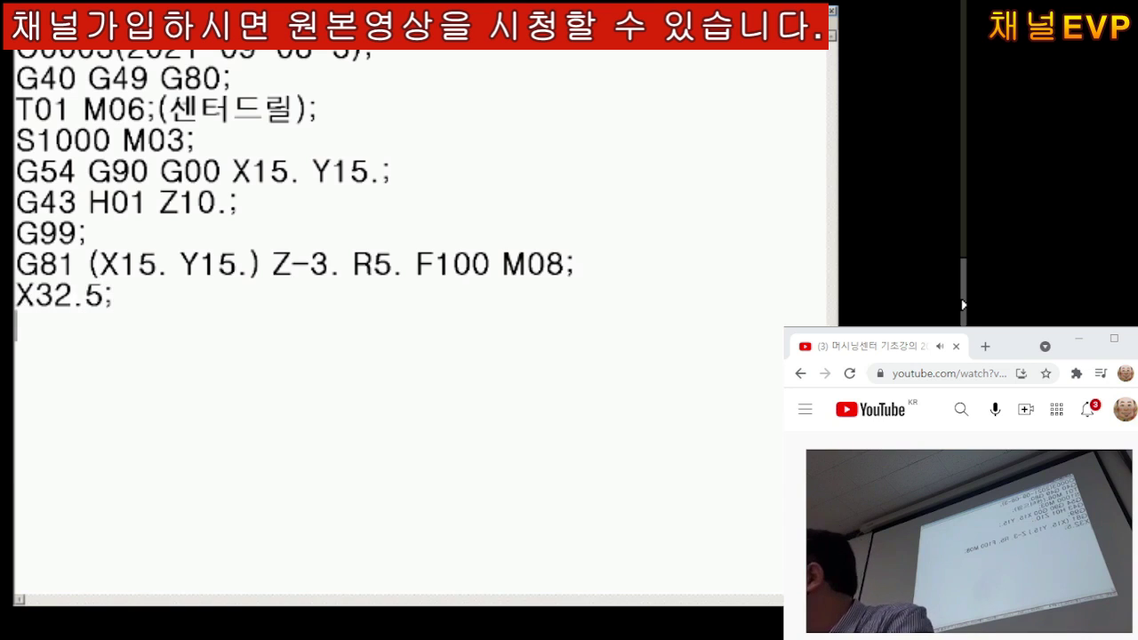
pyautogui.write('X80.')
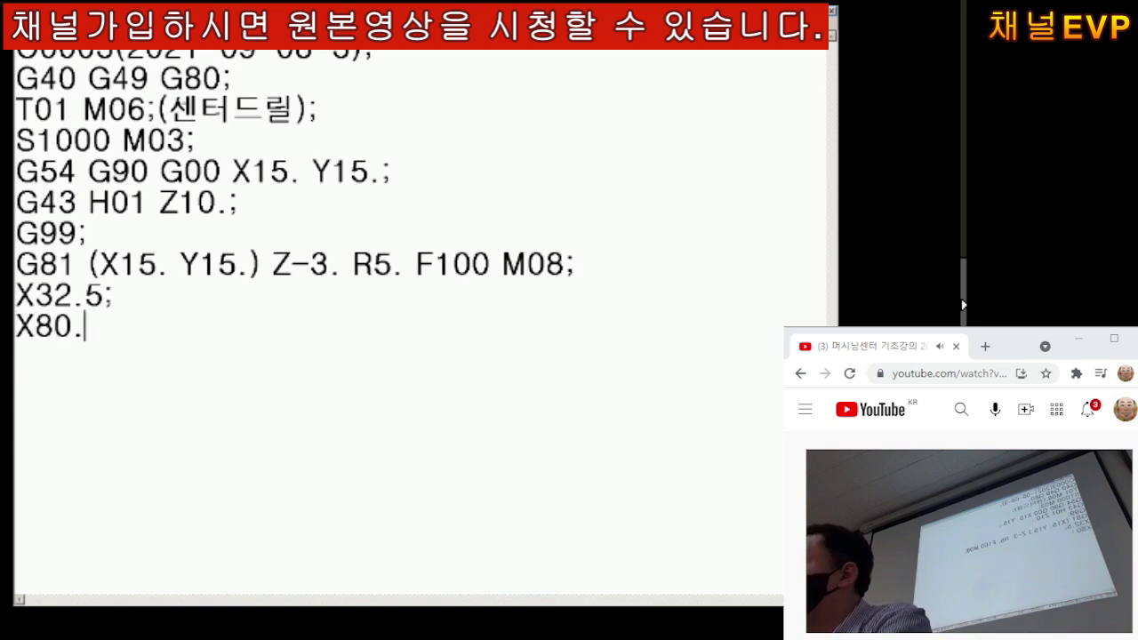
pyautogui.write(';')
pyautogui.press('Return')
pyautogui.write('X')
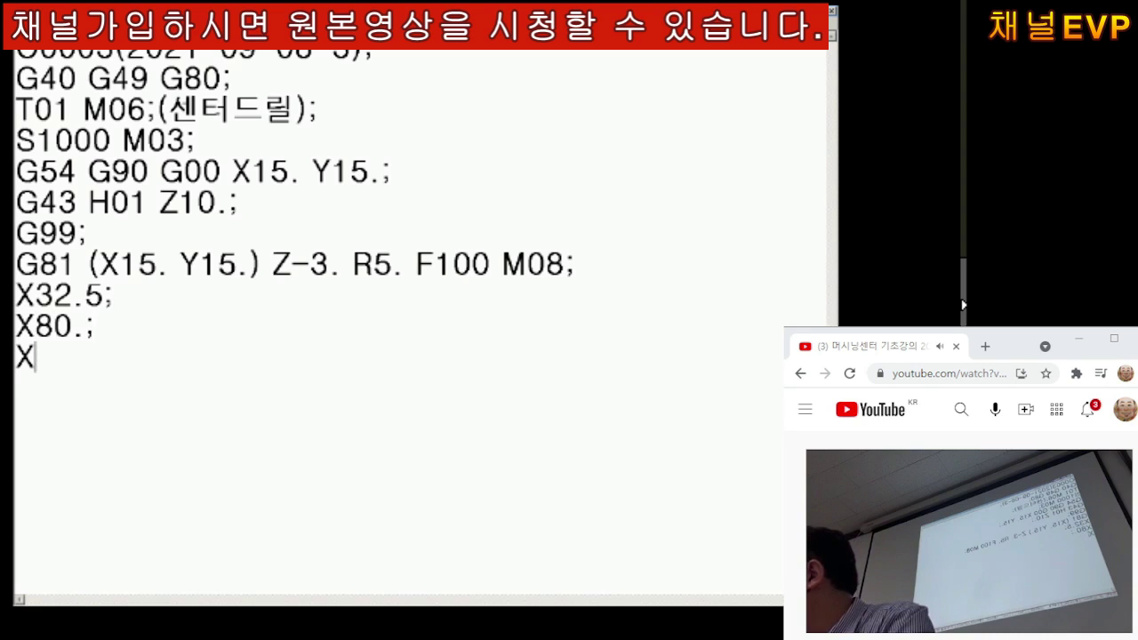
pyautogui.write('112')
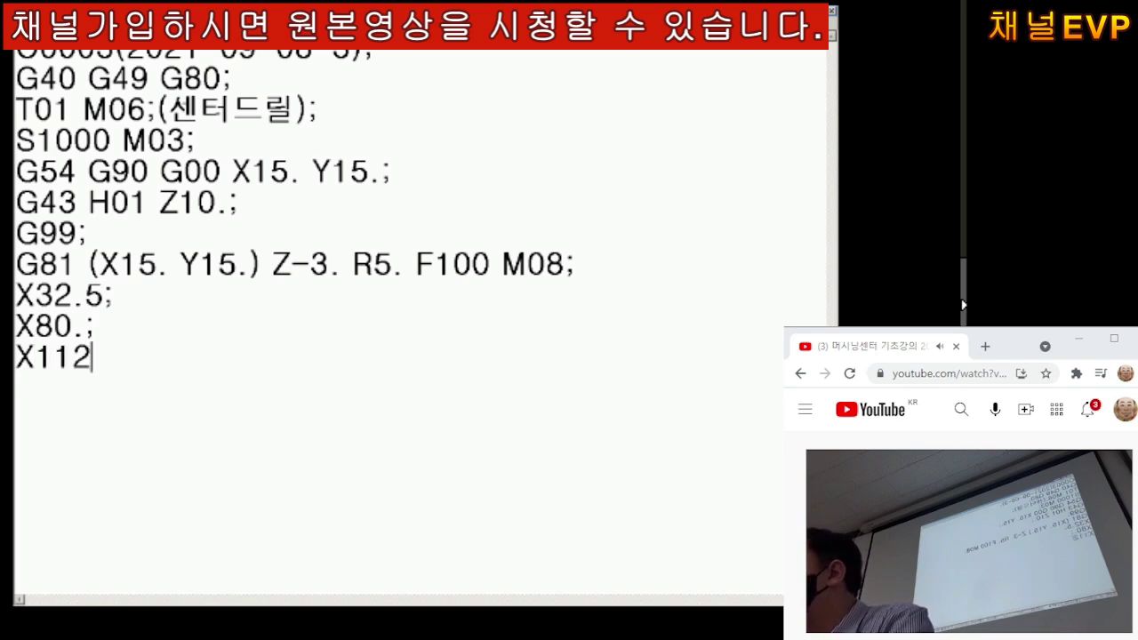
pyautogui.write('.5;')
pyautogui.press('Return')
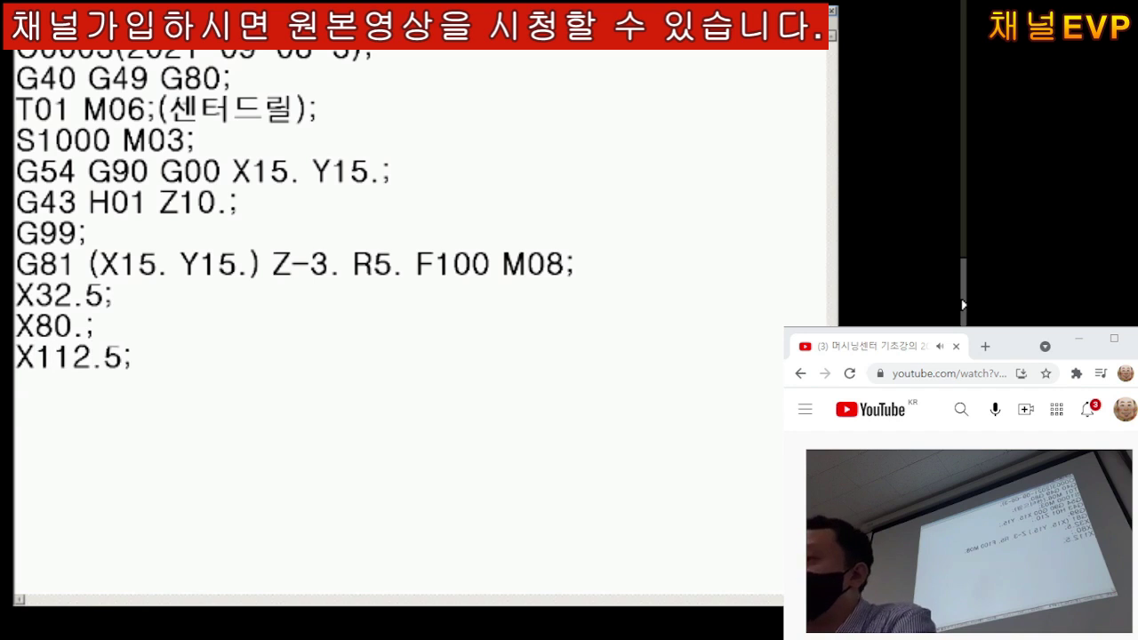
pyautogui.hotkey('alt', 'Tab')
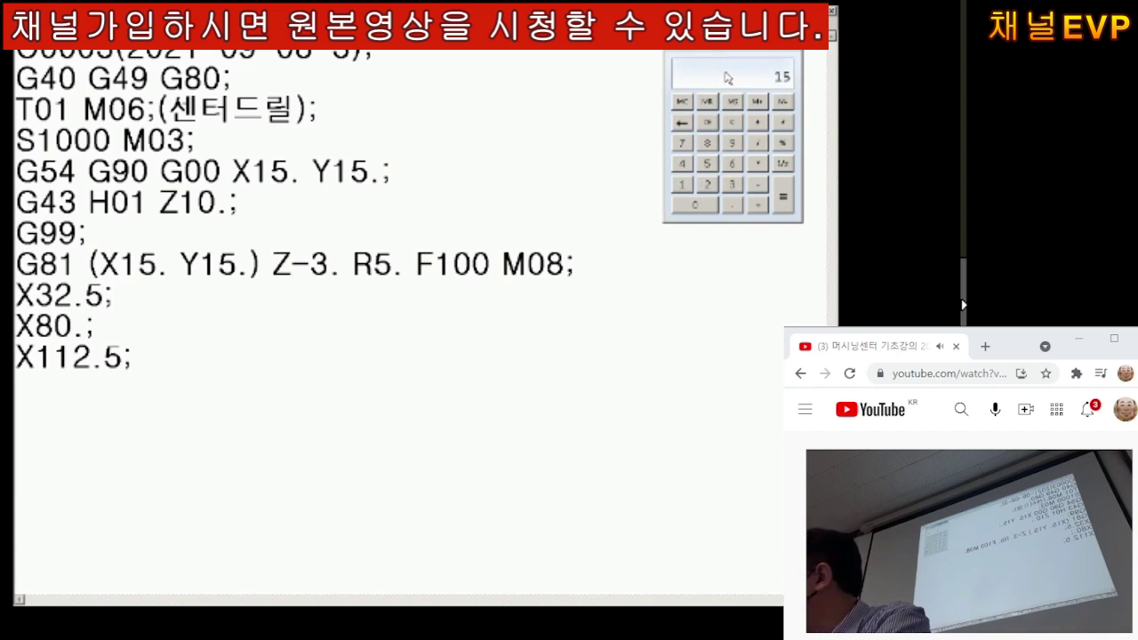
# - Calculate 80 + 32.5 = 112.5, then 112.5 + 32.5 = 145, and go back to Notepad
pyautogui.press('Escape')
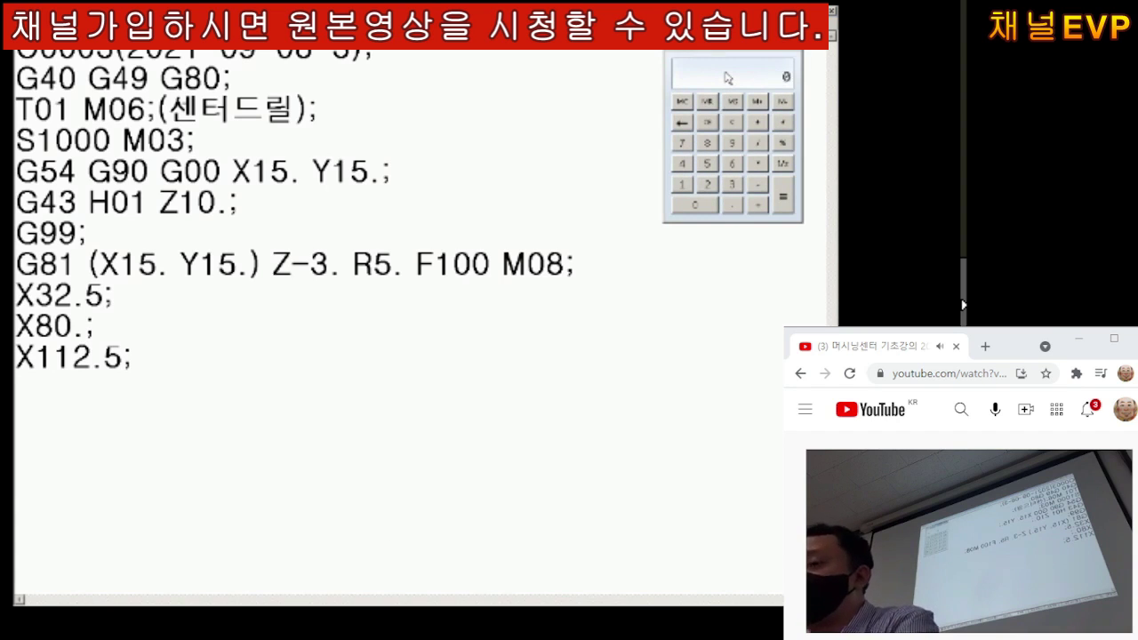
pyautogui.write('0/')
pyautogui.write('32.')
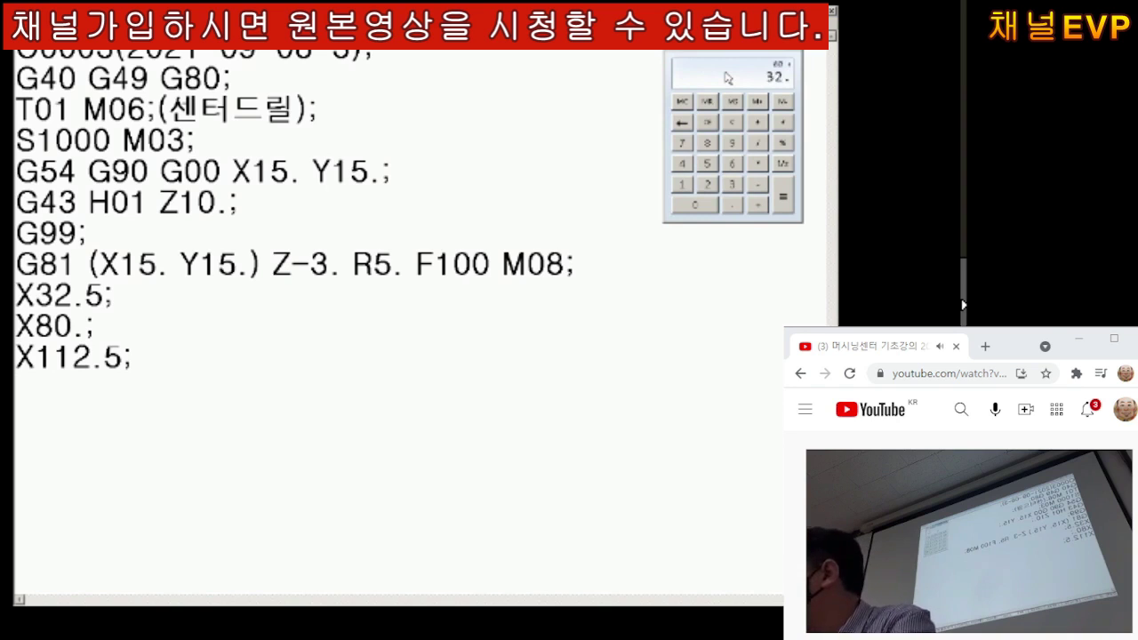
pyautogui.write('5')
pyautogui.press('Return')
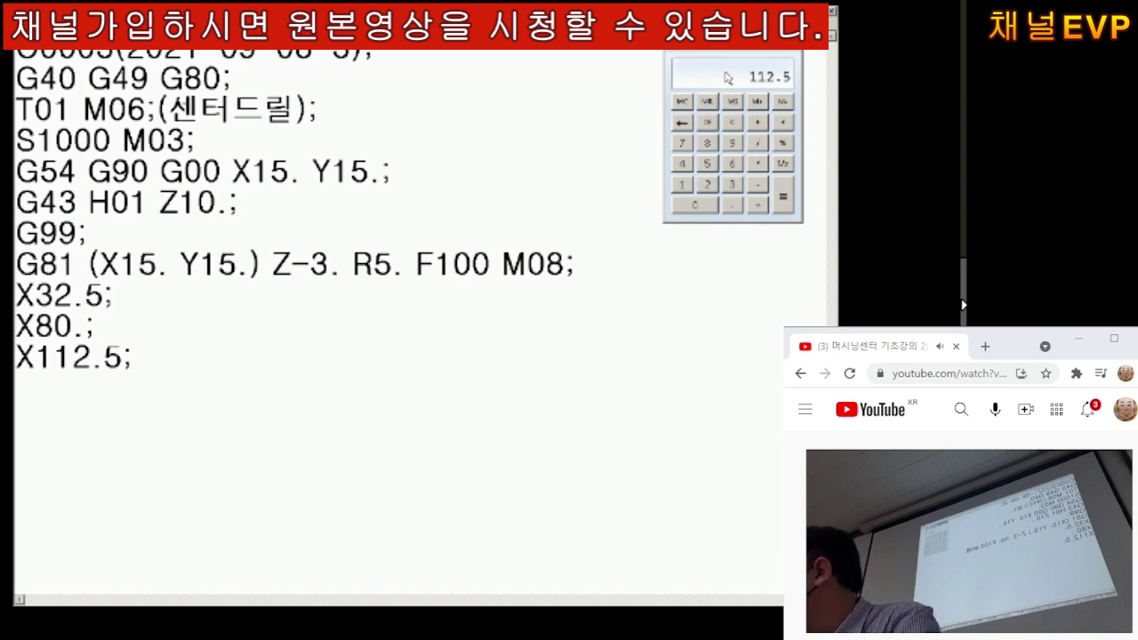
pyautogui.write('+')
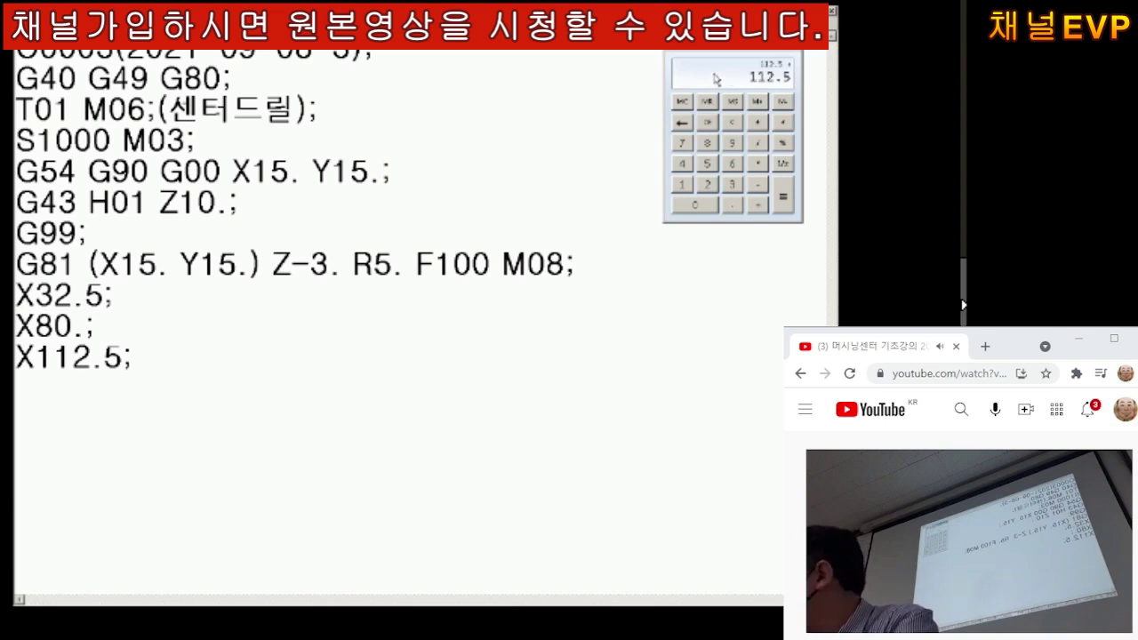
pyautogui.write('32.5')
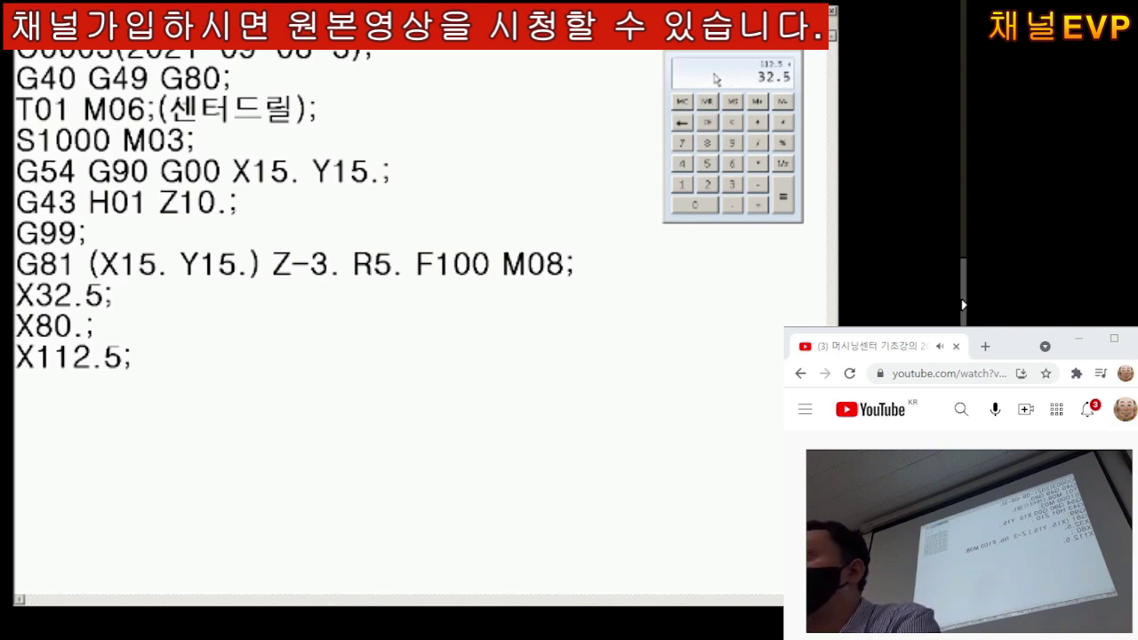
pyautogui.press('Return')
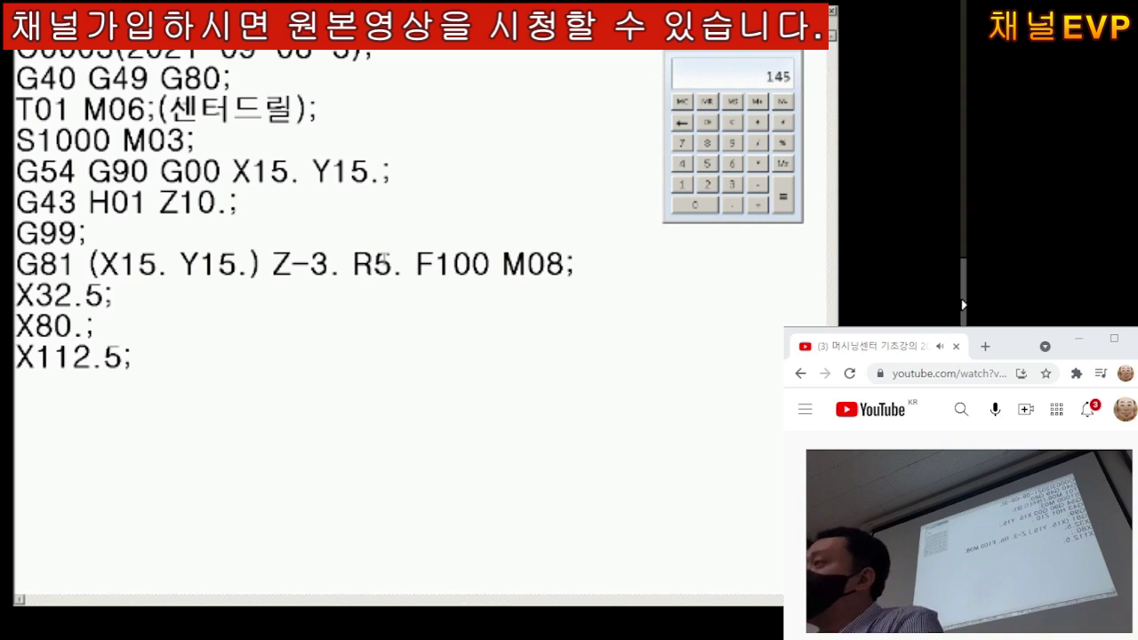
pyautogui.click(37, 357)
# - Add the last outbound hole X145.; and the row change Y103.;
pyautogui.click(30, 388)
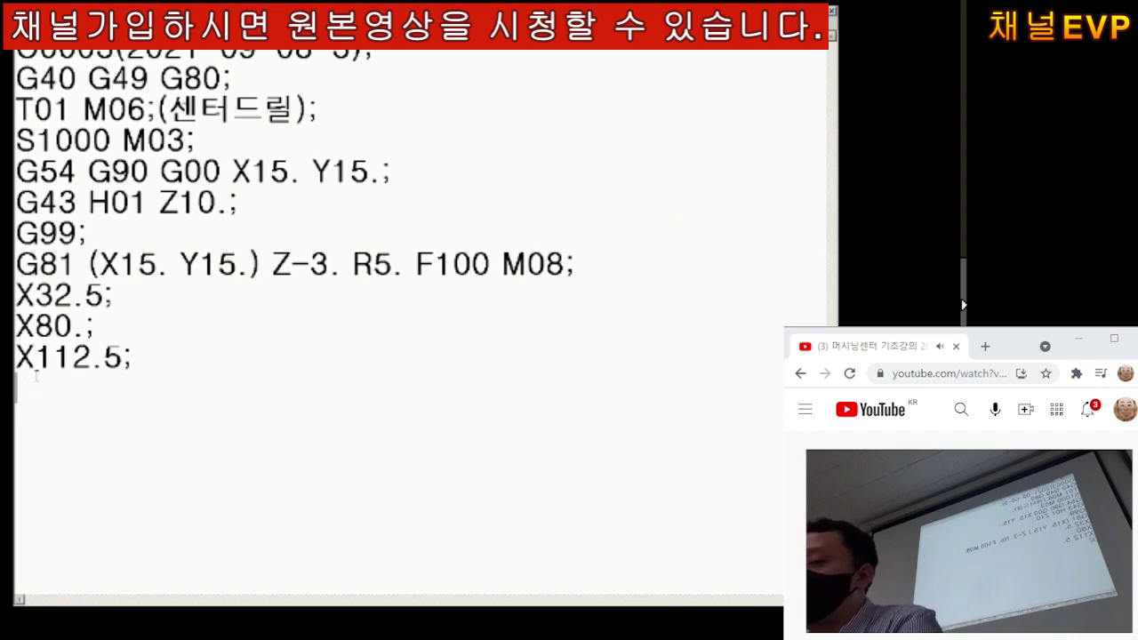
pyautogui.write('X145.;')
pyautogui.press('Return')
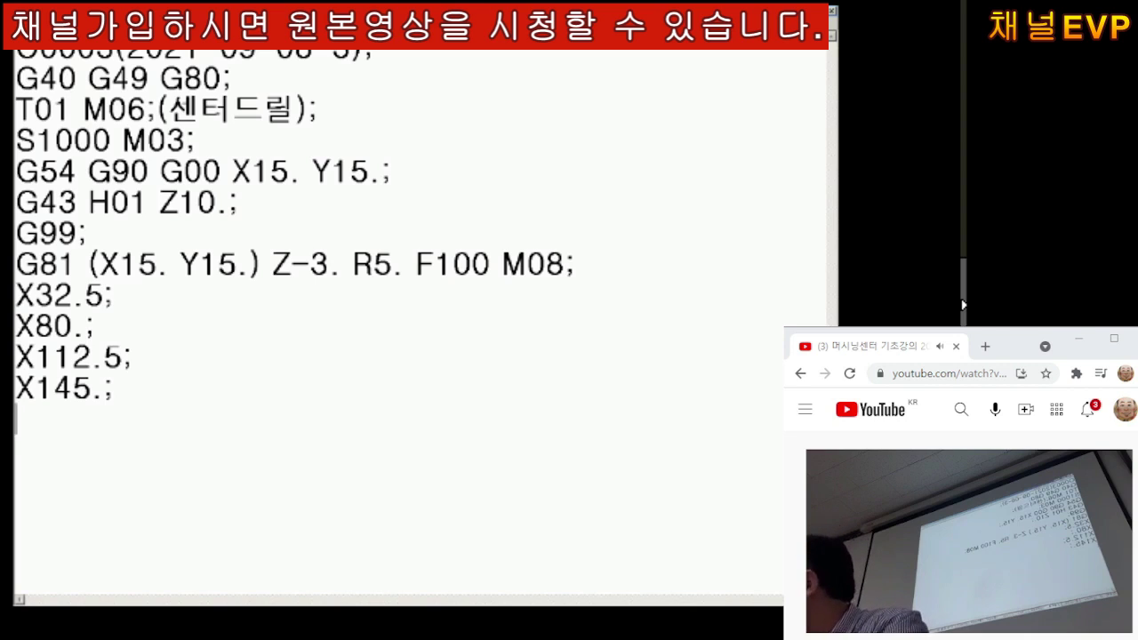
pyautogui.write('Y')
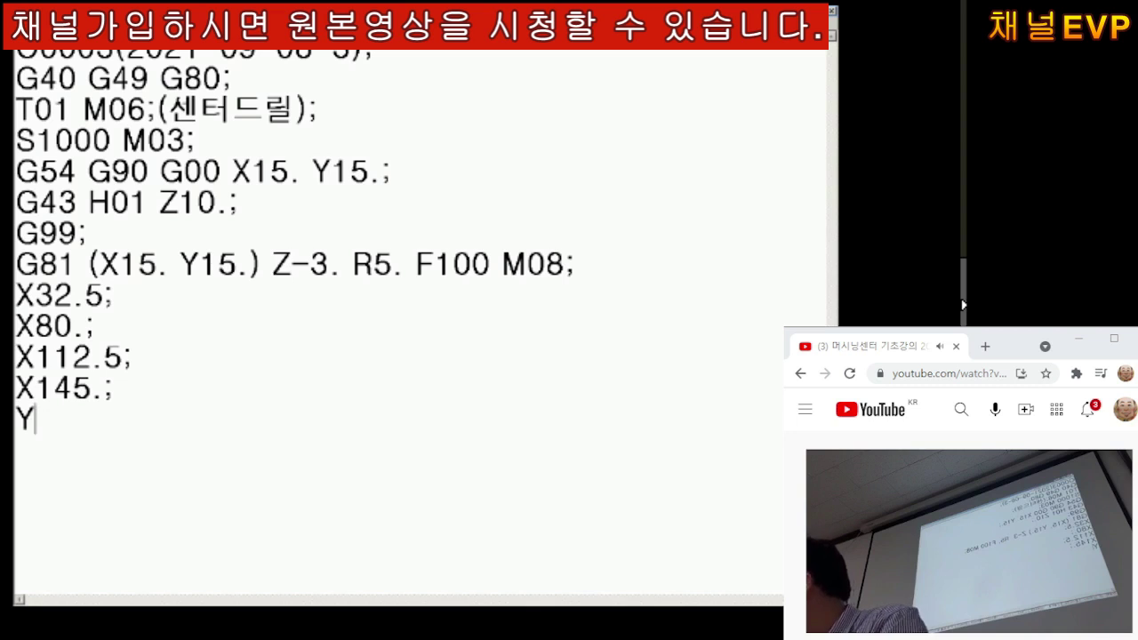
pyautogui.write('103.;')
pyautogui.press('Return')
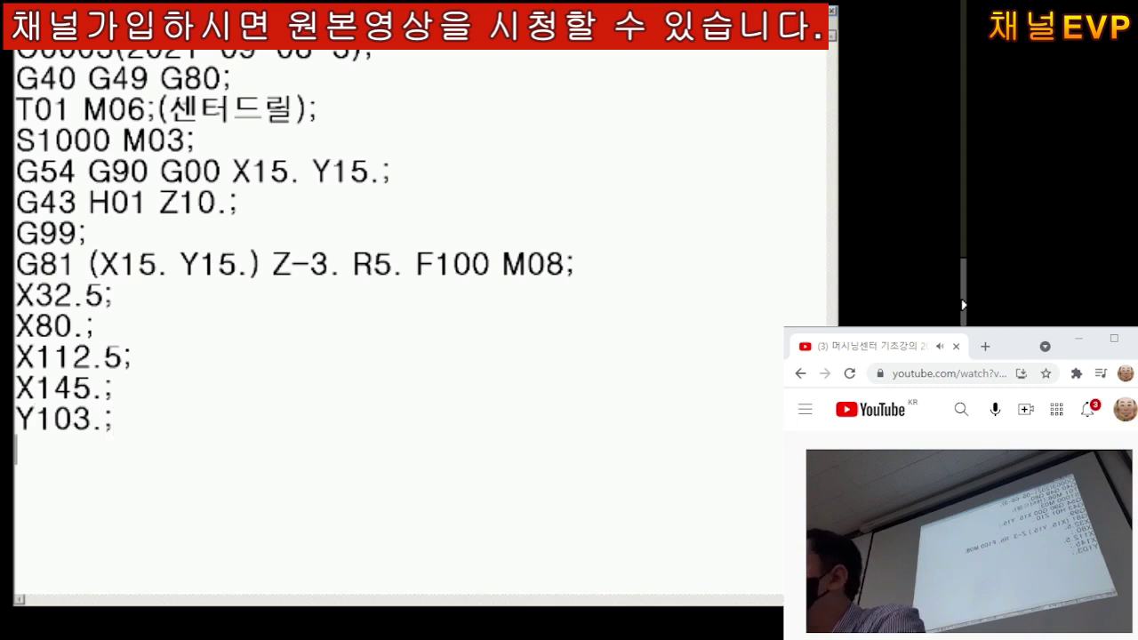
# - List the return holes X112.5;, X80.;, X32.5; and X15.; on separate lines
pyautogui.write('X')
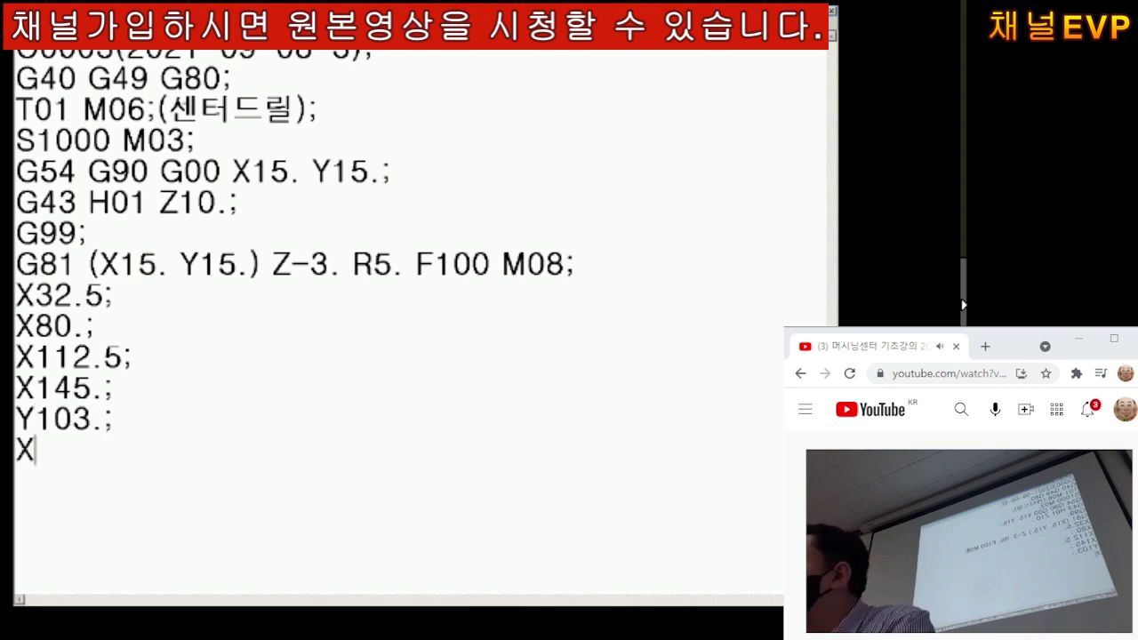
pyautogui.write('112.')
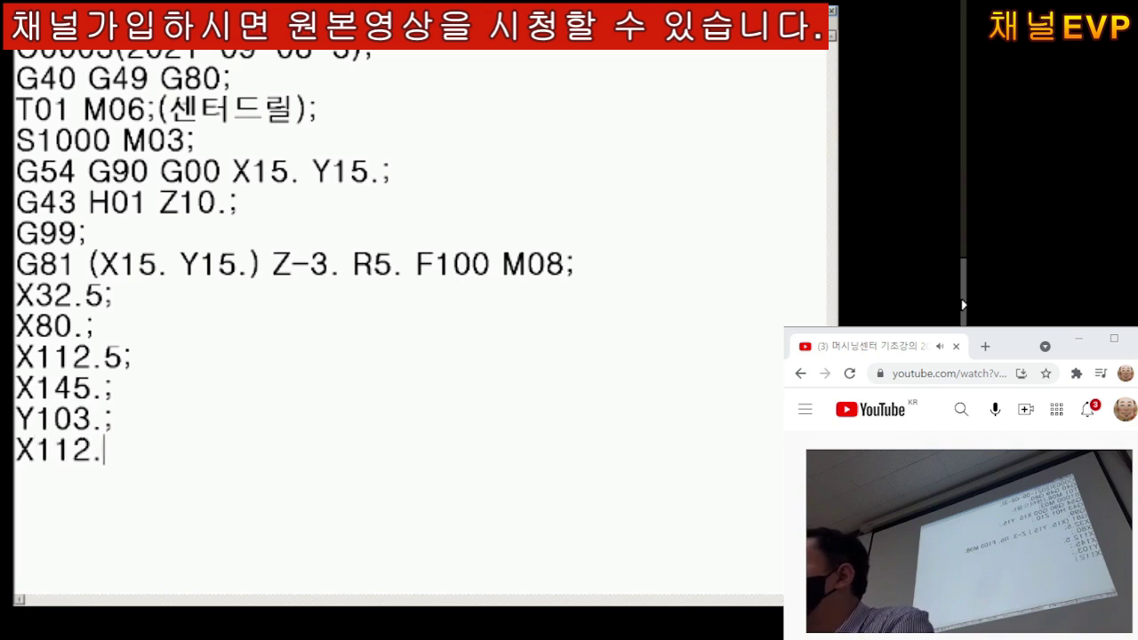
pyautogui.write('5;')
pyautogui.press('Return')
pyautogui.write('X80')
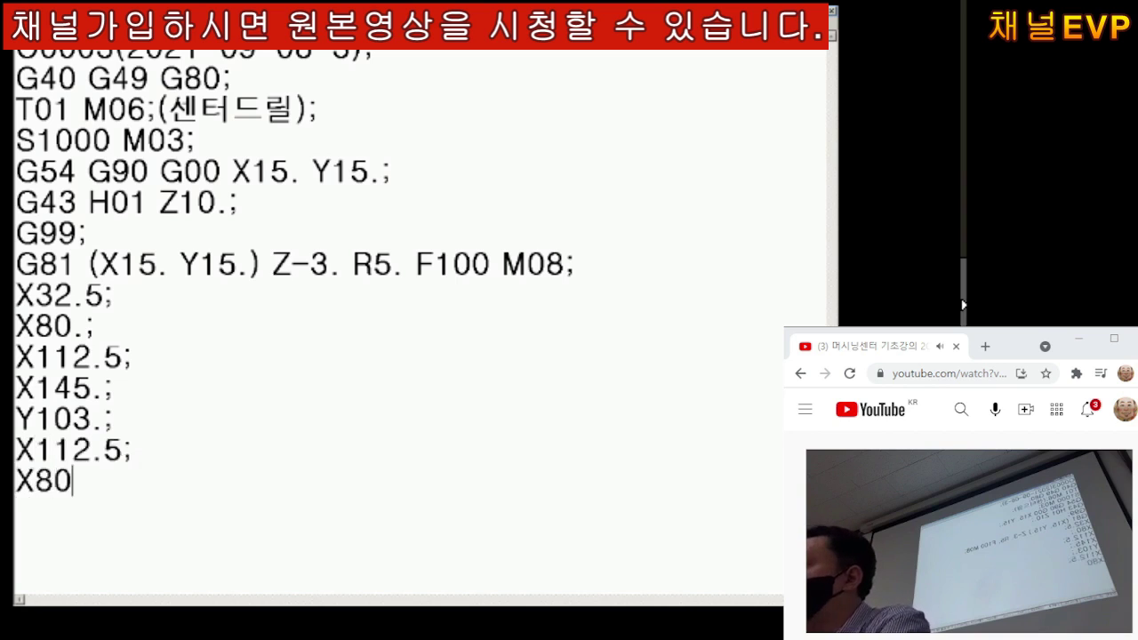
pyautogui.write('.;')
pyautogui.press('Return')
pyautogui.write('X3')
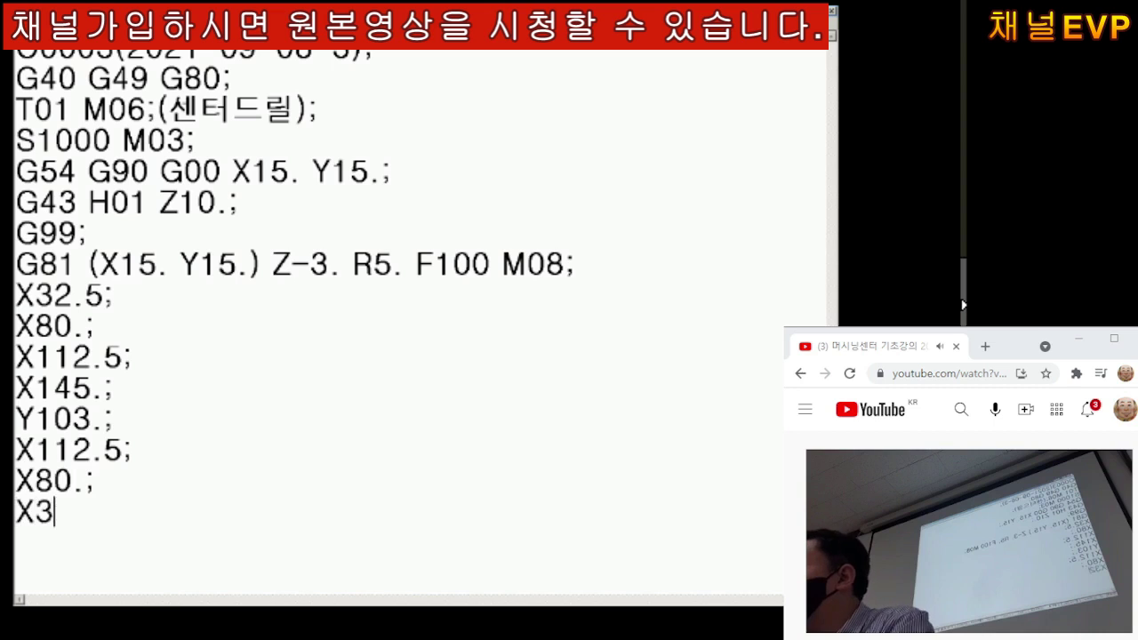
pyautogui.write('2.5;')
pyautogui.press('Return')
pyautogui.write('X15.')
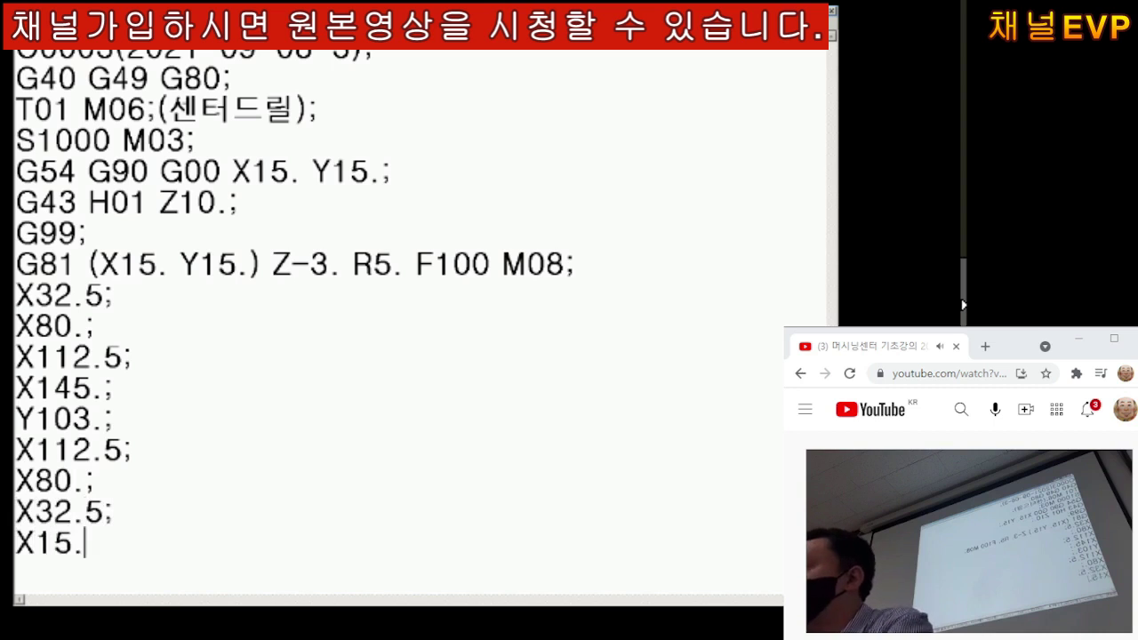
pyautogui.write(';')
pyautogui.press('Return')
pyautogui.press('Up')
pyautogui.press('Up')
pyautogui.press('Up')
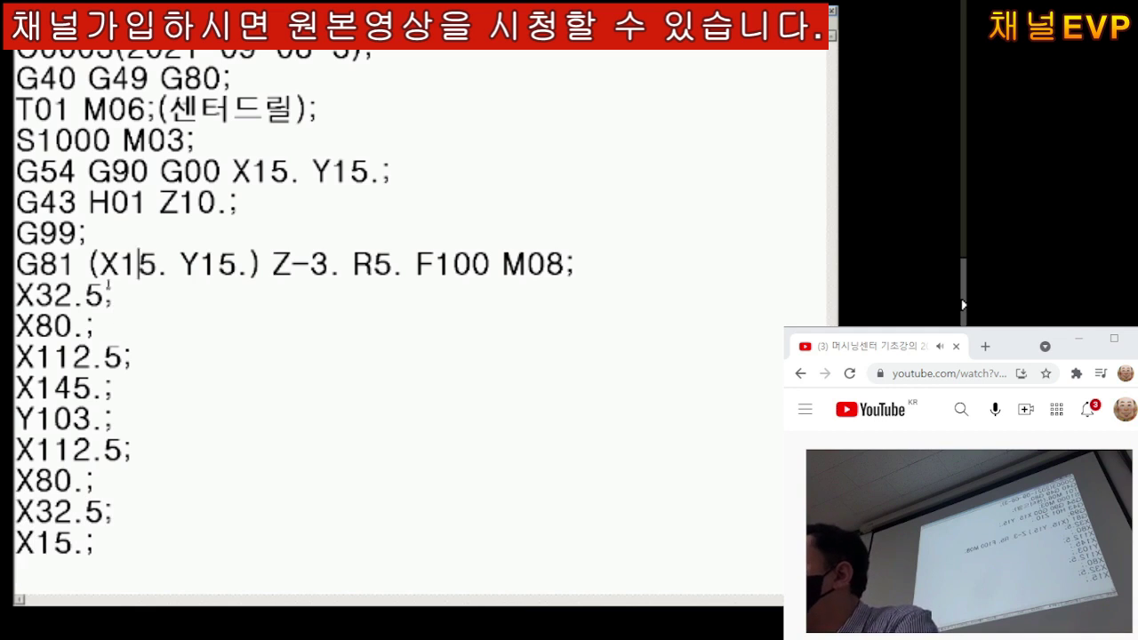
# - Compute 15 + 32.5 = 47.5 in Calculator for the corrected hole position
pyautogui.click(85, 295)
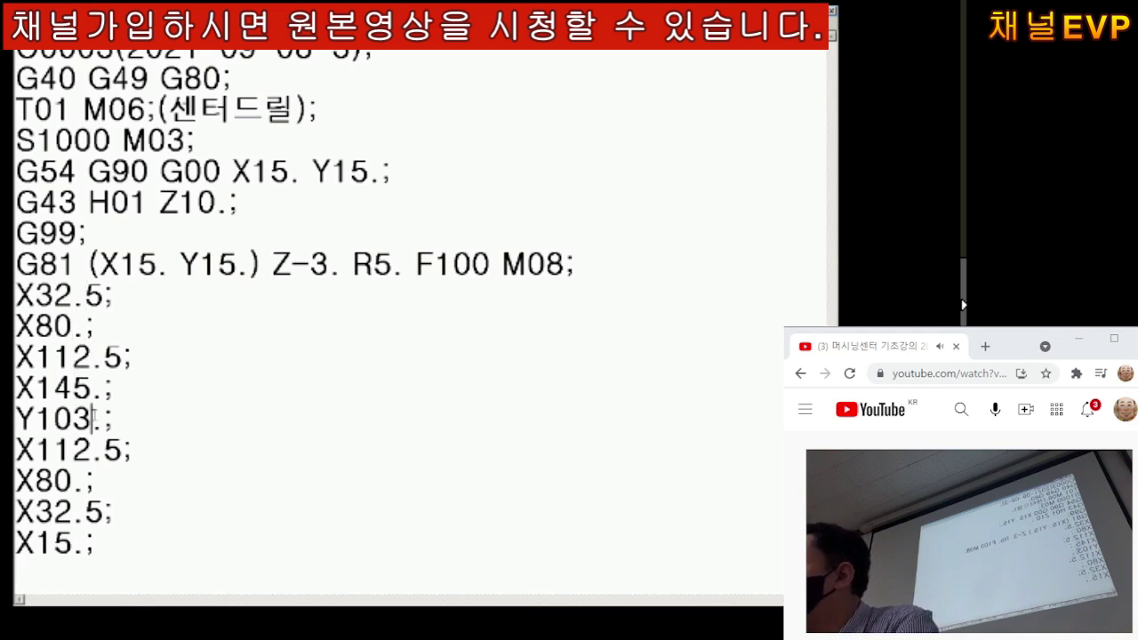
pyautogui.click(104, 449)
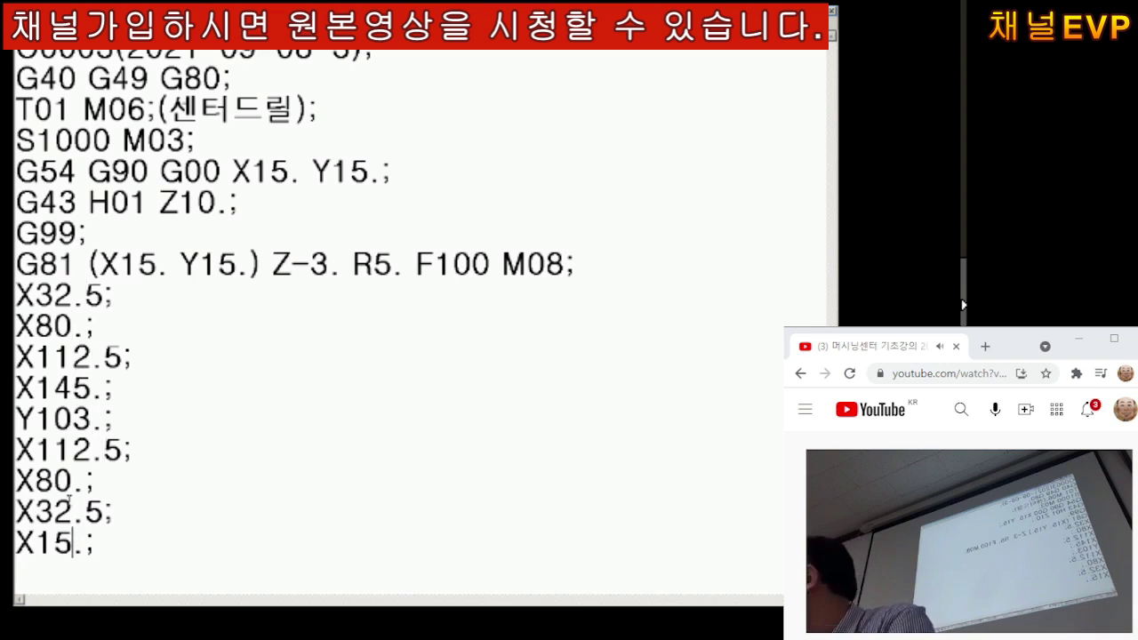
pyautogui.click(116, 536)
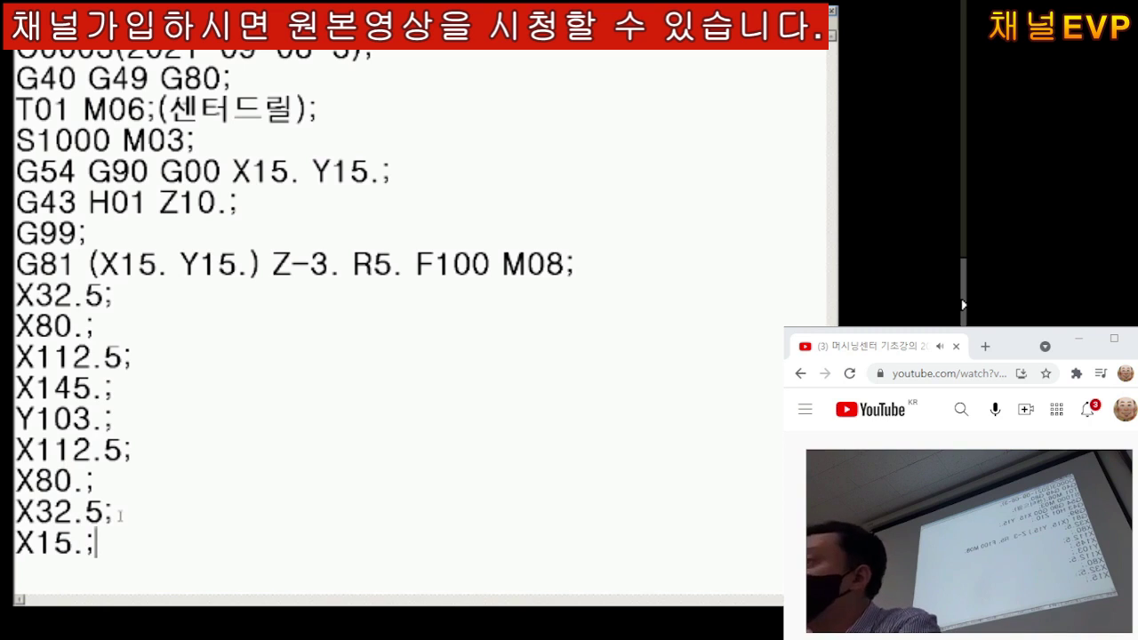
pyautogui.press('Up')
pyautogui.press('Up')
pyautogui.press('Up')
pyautogui.press('Up')
pyautogui.press('Up')
pyautogui.press('Up')
pyautogui.press('Up')
pyautogui.press('Up')
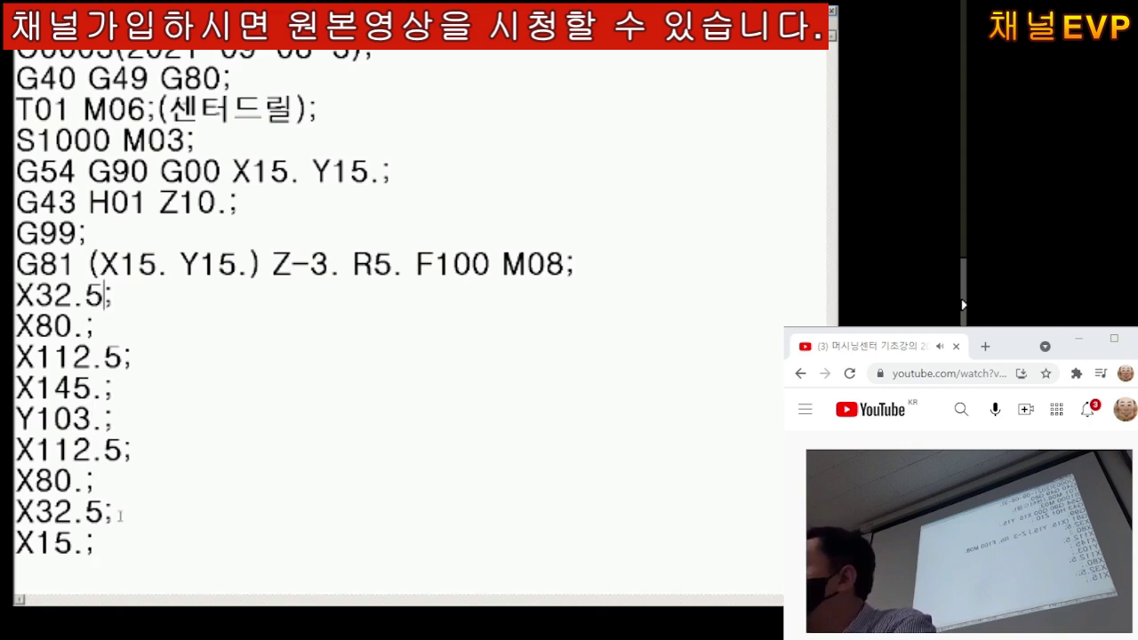
pyautogui.press('Down')
pyautogui.press('Left')
pyautogui.press('Up')
pyautogui.press('Left')
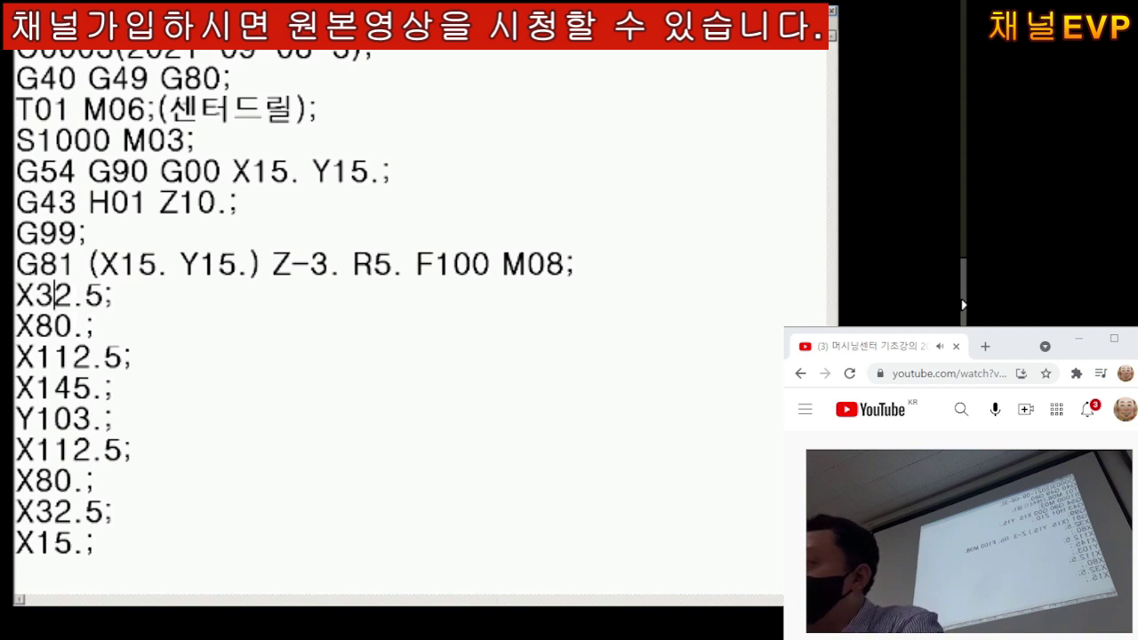
pyautogui.press('XF86Calculator')
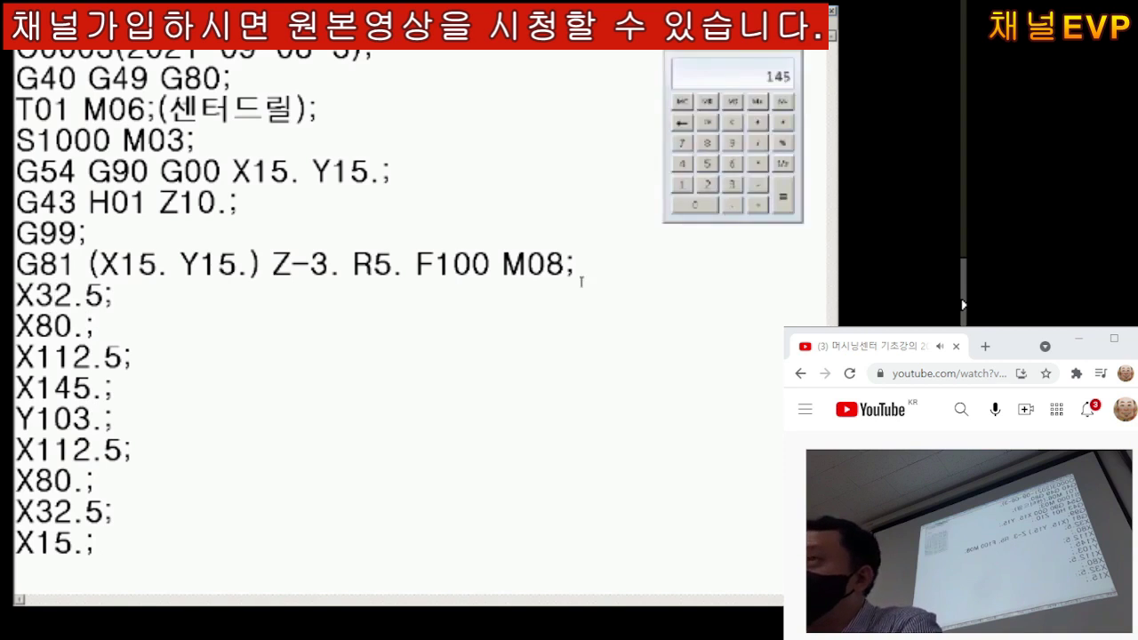
pyautogui.write('15')
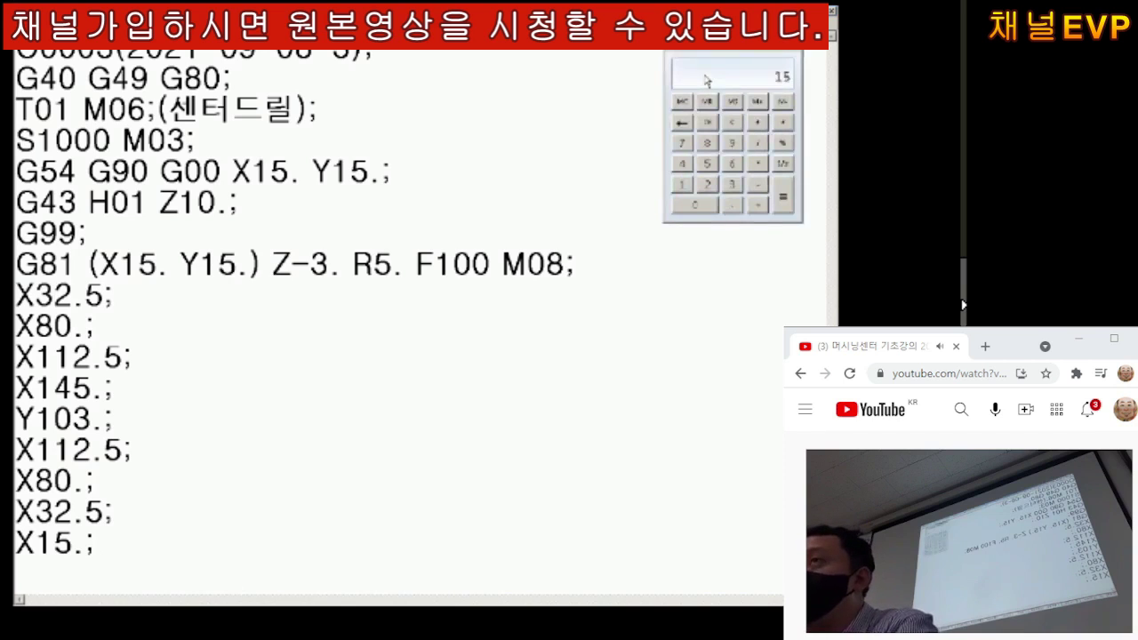
pyautogui.write('32.5')
pyautogui.press('Return')
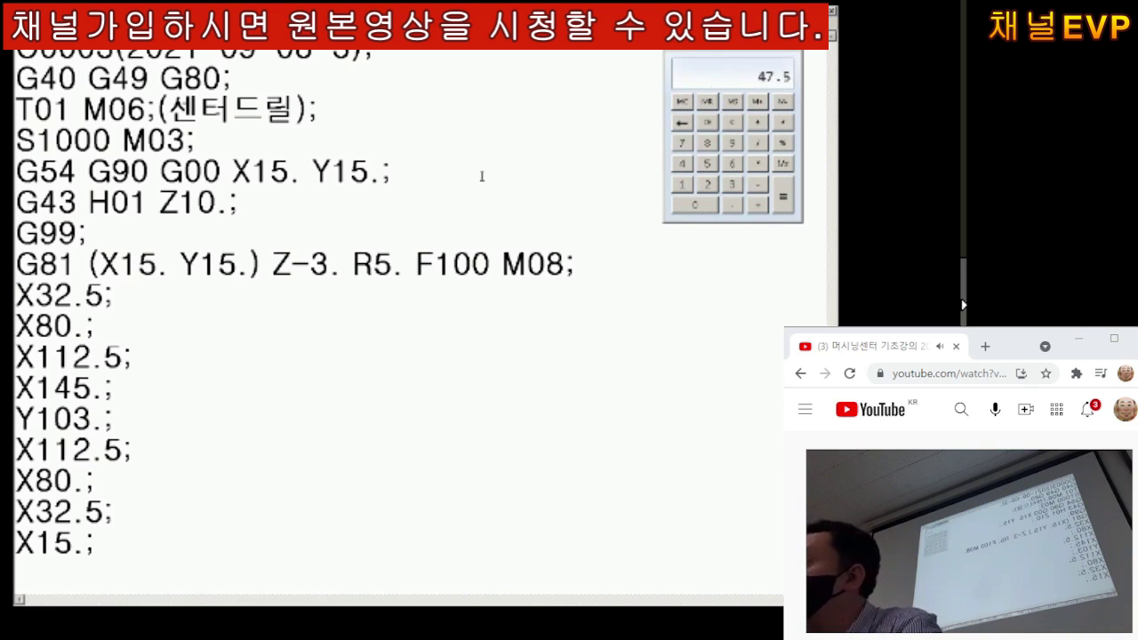
# - Change both X32.5; hole lines to X47.5;
pyautogui.click(56, 296)
pyautogui.press('Delete')
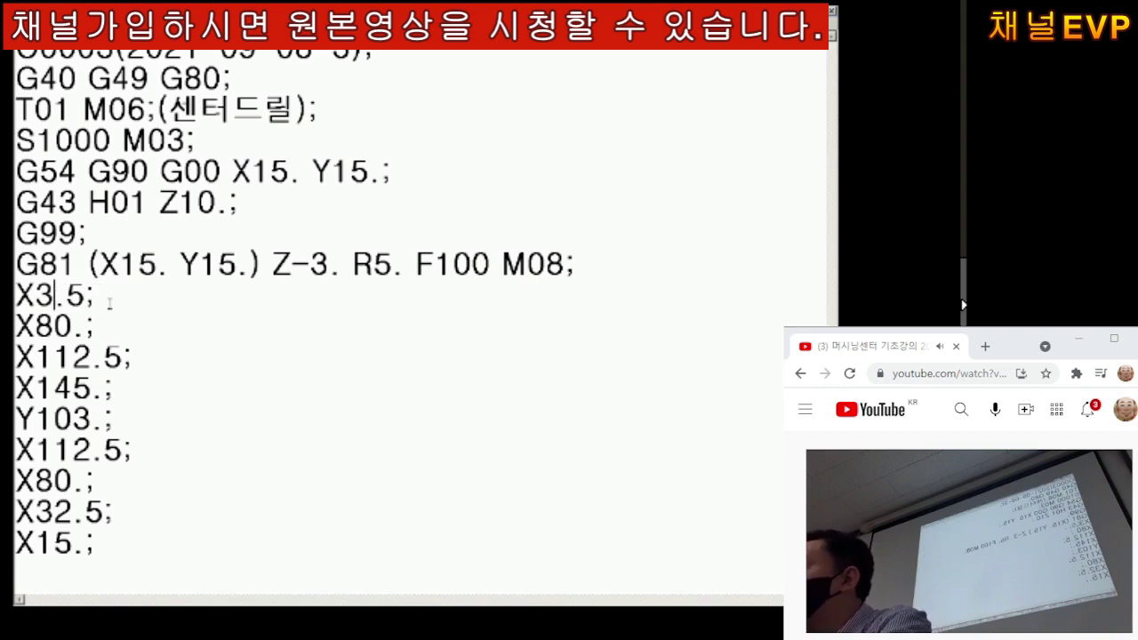
pyautogui.press('BackSpace')
pyautogui.write('47')
pyautogui.press('Down')
pyautogui.press('Down')
pyautogui.press('Down')
pyautogui.press('Down')
pyautogui.press('Down')
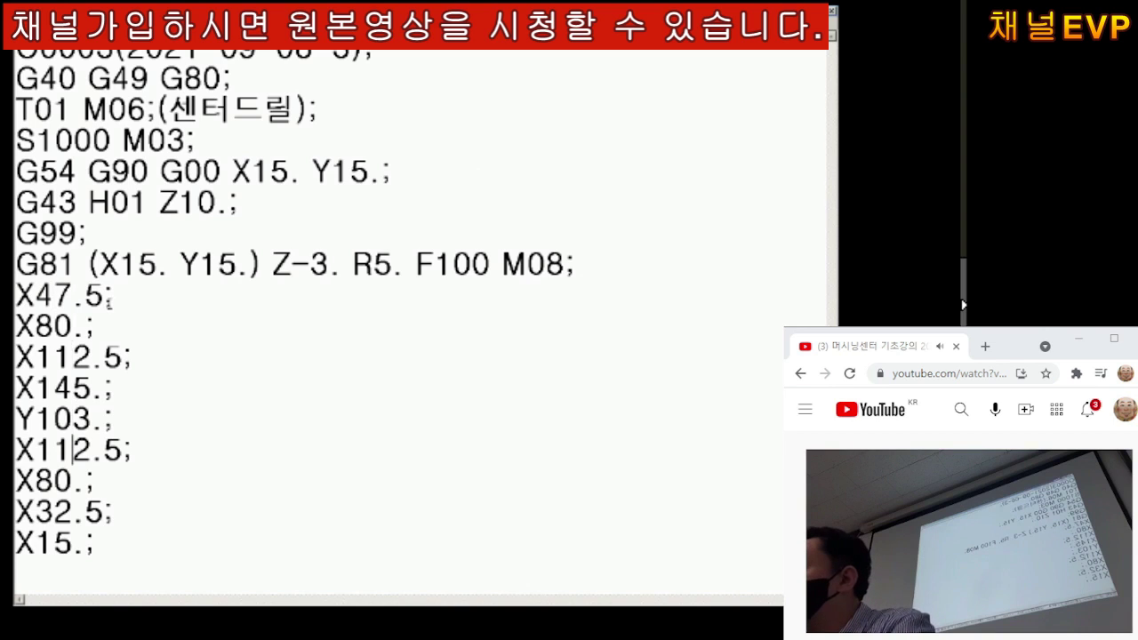
pyautogui.press('Down')
pyautogui.press('Down')
pyautogui.press('BackSpace')
pyautogui.press('BackSpace')
pyautogui.write('47')
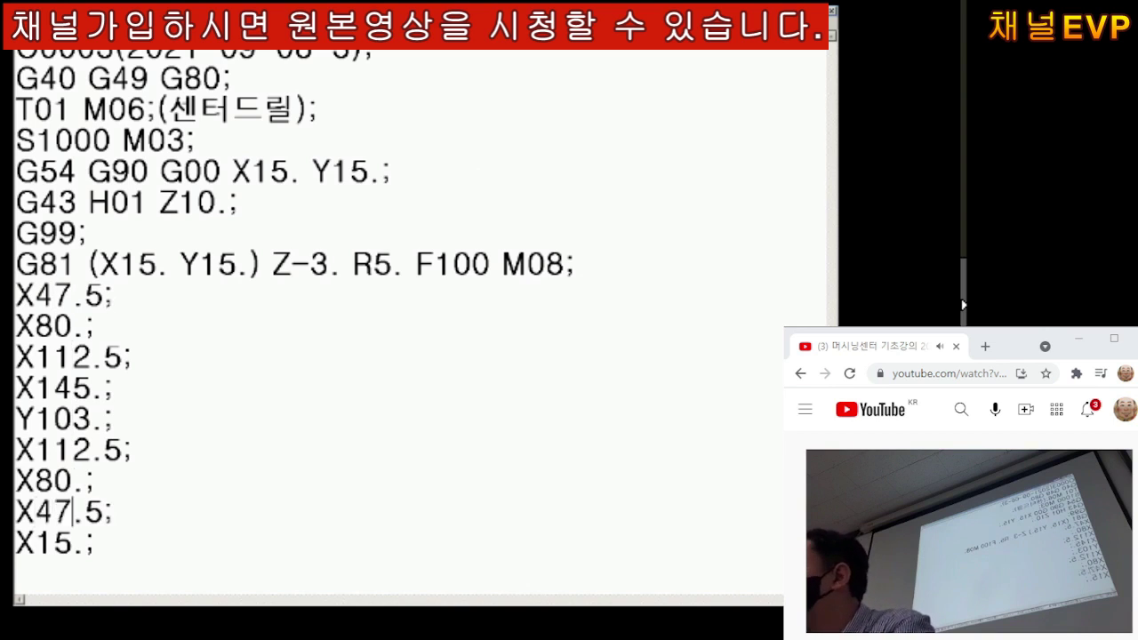
pyautogui.press('Down')
pyautogui.press('Down')
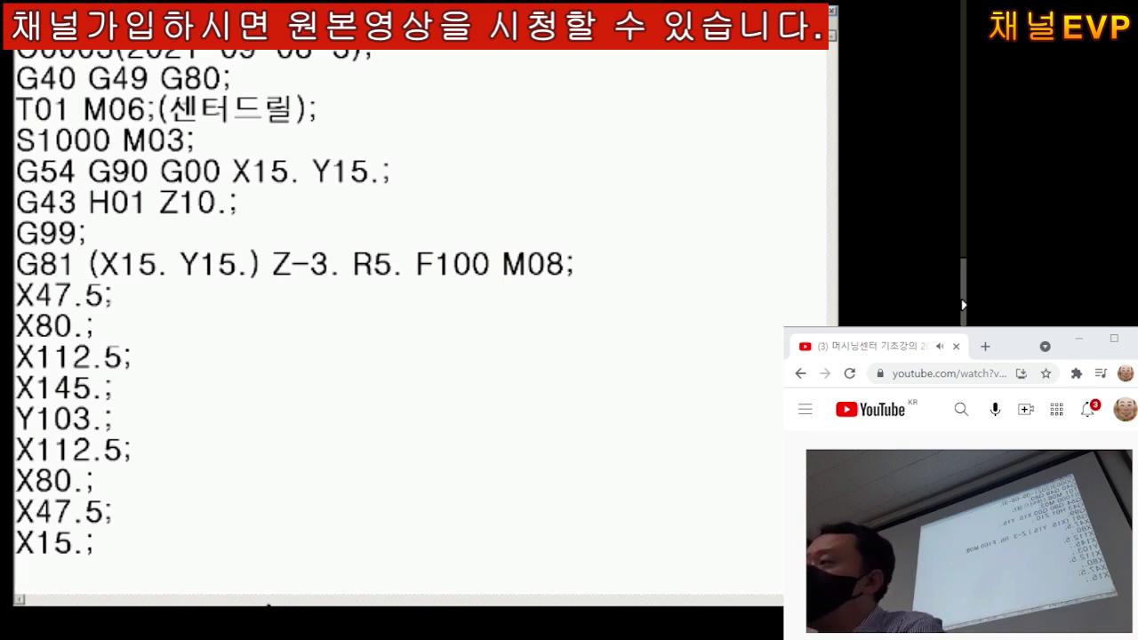
# - Type the Korean note 같은 형상(구멍) on a new line below X15.;
pyautogui.click(131, 509)
pyautogui.press('Return')
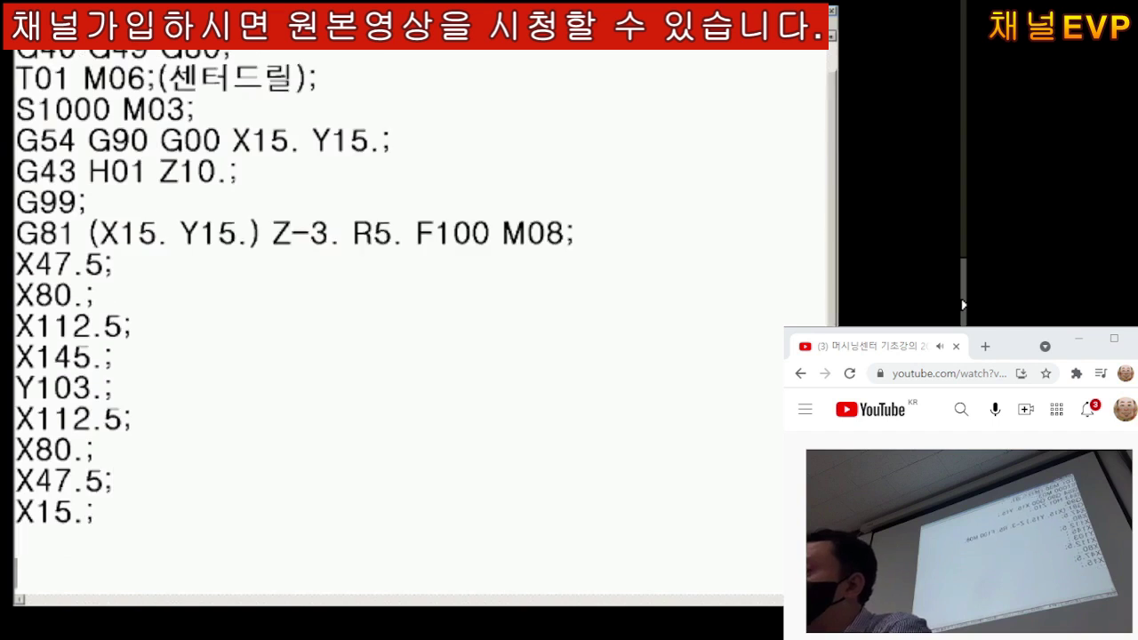
pyautogui.write('e')
pyautogui.press('BackSpace')
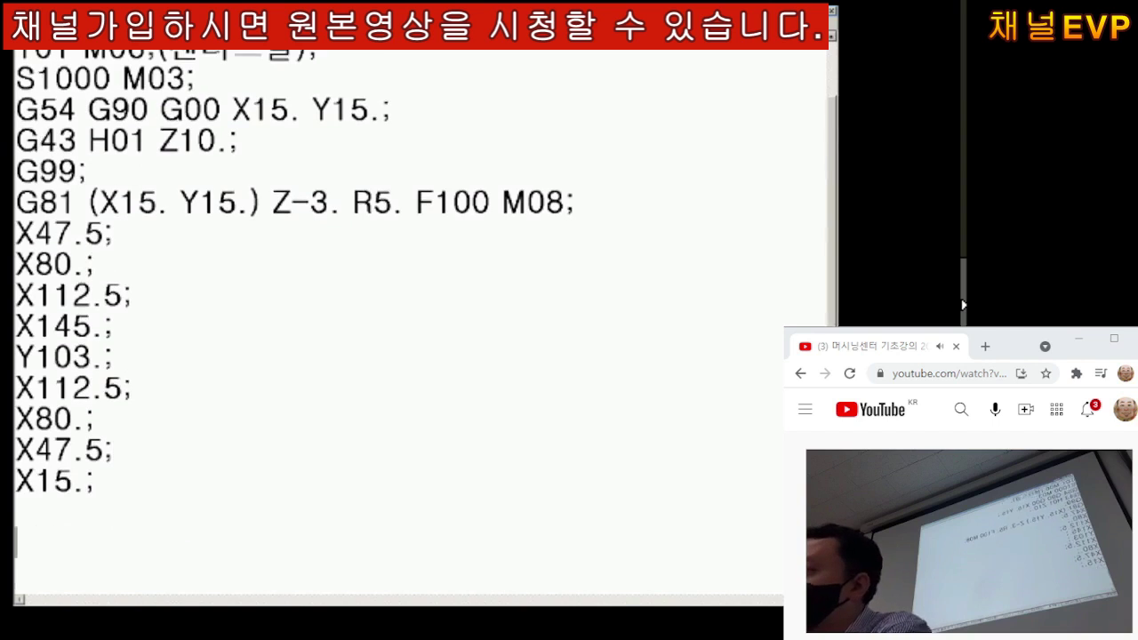
pyautogui.write('같은 형')
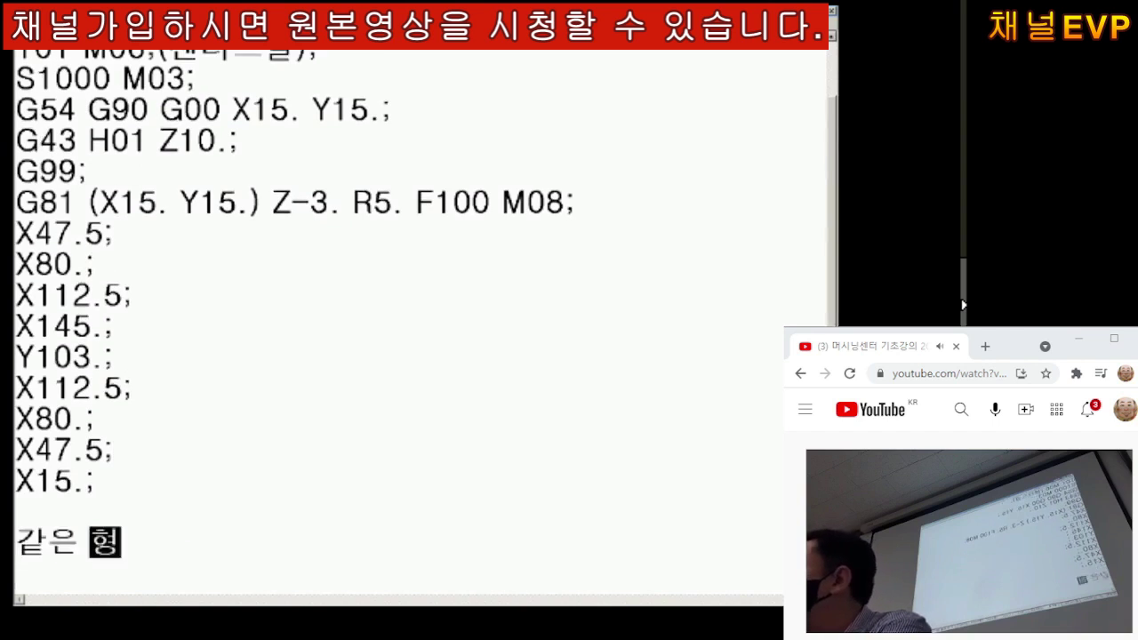
pyautogui.write('상(')
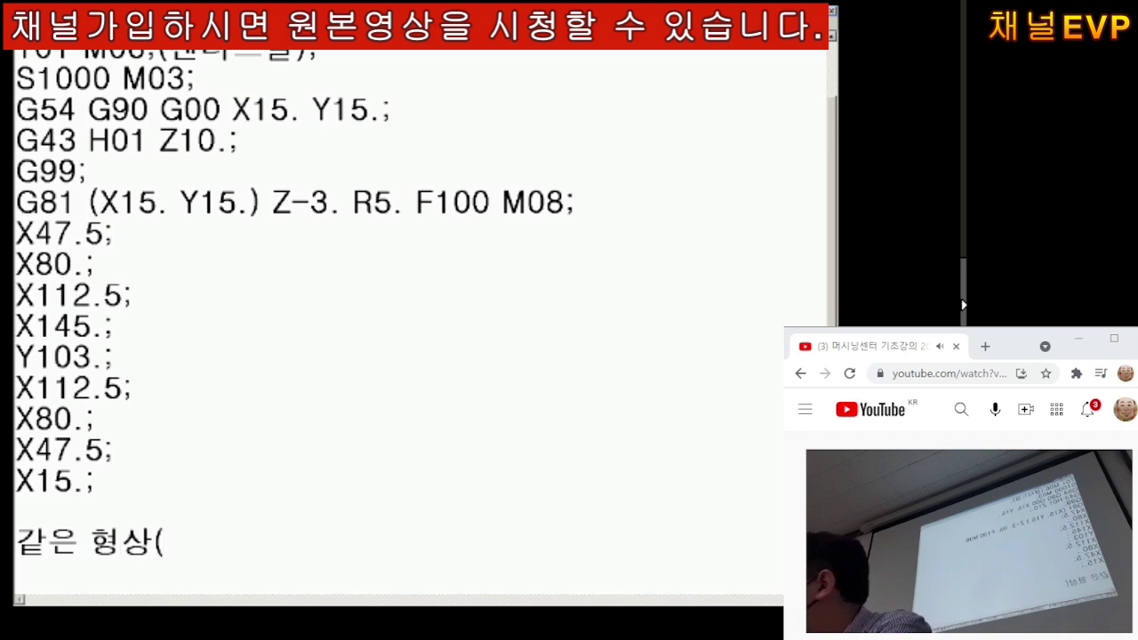
pyautogui.write('구멍)')
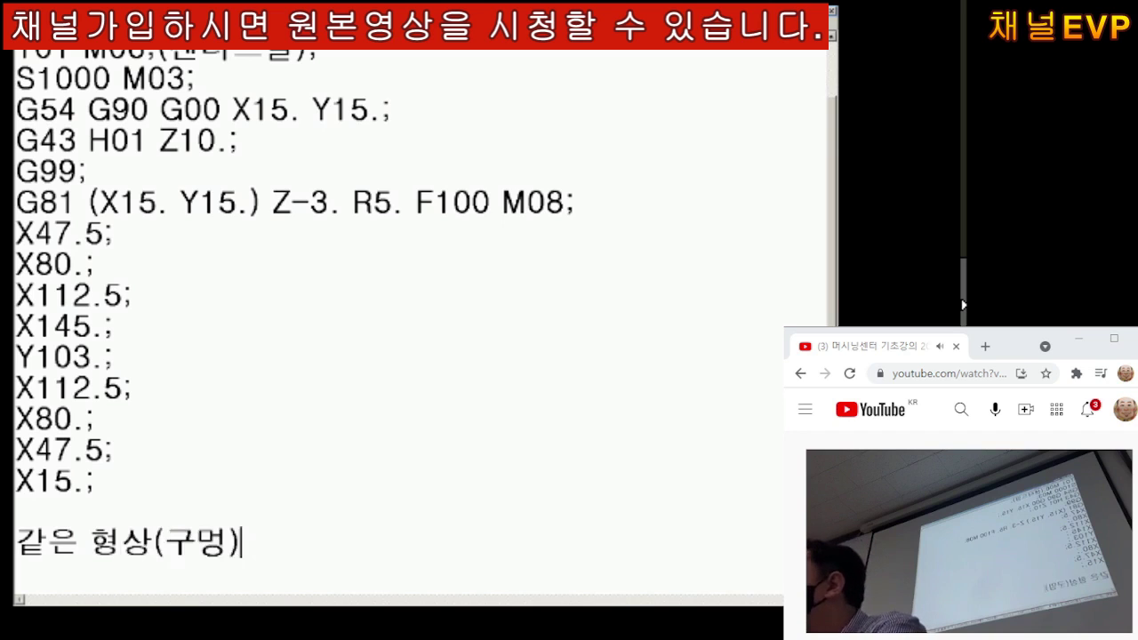